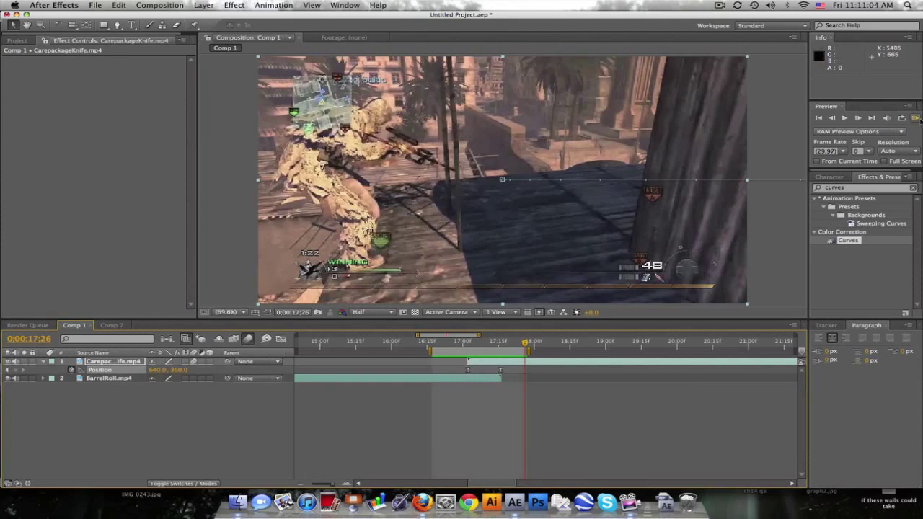
Step: Play a RAM preview of the Comp 1 transition and scrub through the overlap of its two clips
{"action": "left_click", "coordinate": [919, 119]}
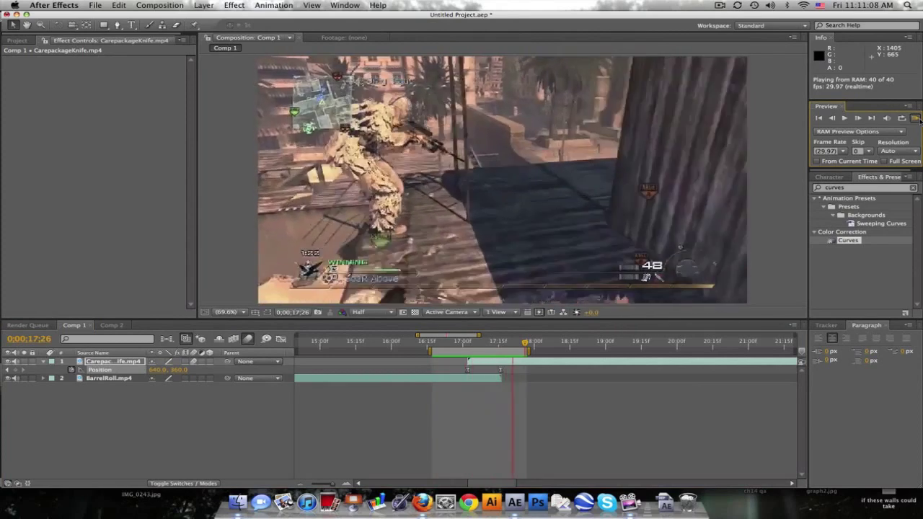
{"action": "left_click", "coordinate": [919, 120]}
{"action": "left_click_drag", "start_coordinate": [441, 346], "coordinate": [511, 342]}
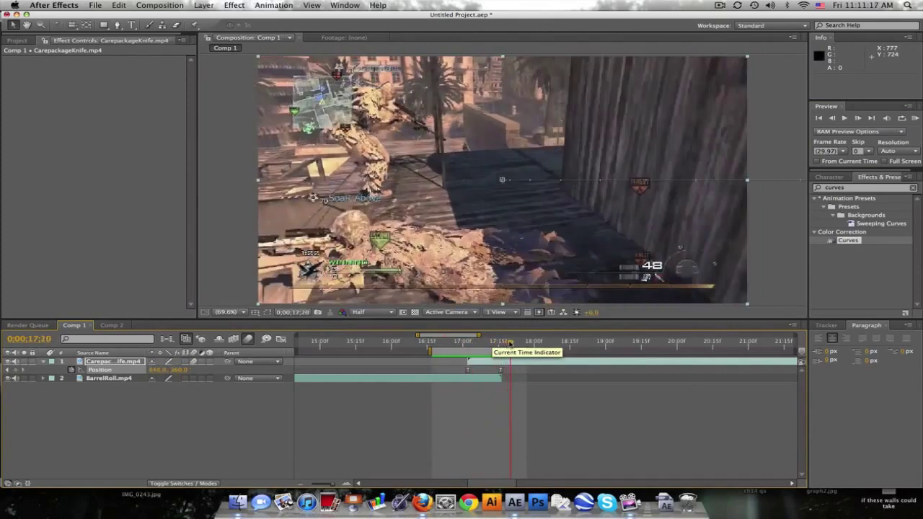
Step: Switch to Comp 2, play a RAM preview of its transition and scrub through it
{"action": "left_click", "coordinate": [112, 325]}
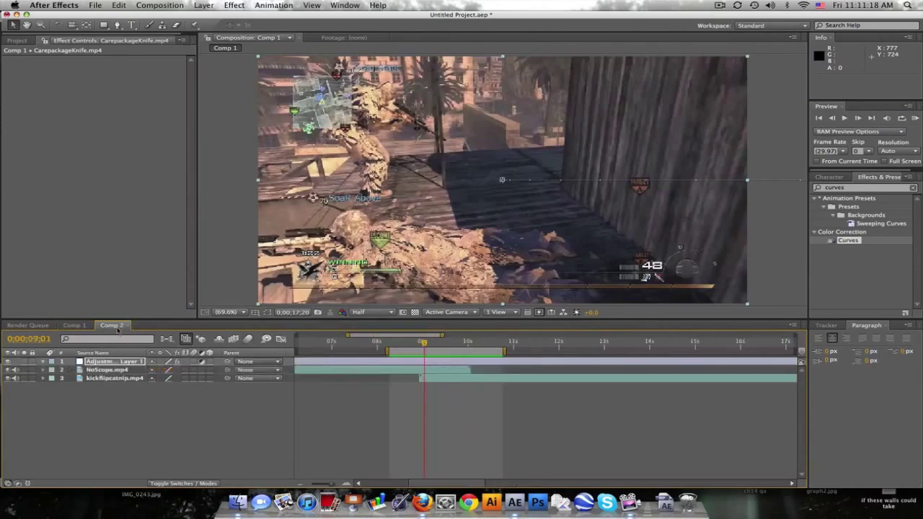
{"action": "left_click", "coordinate": [914, 117]}
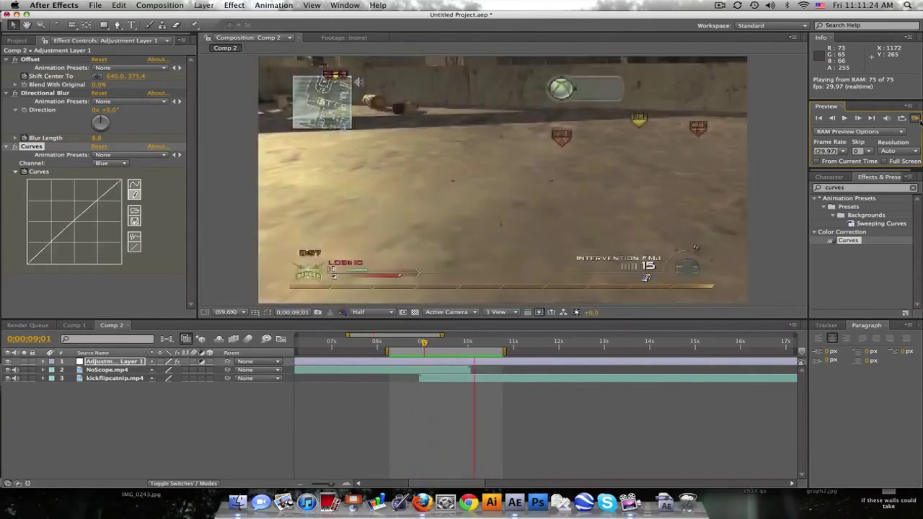
{"action": "key", "text": "space"}
{"action": "left_click_drag", "start_coordinate": [398, 345], "coordinate": [485, 344]}
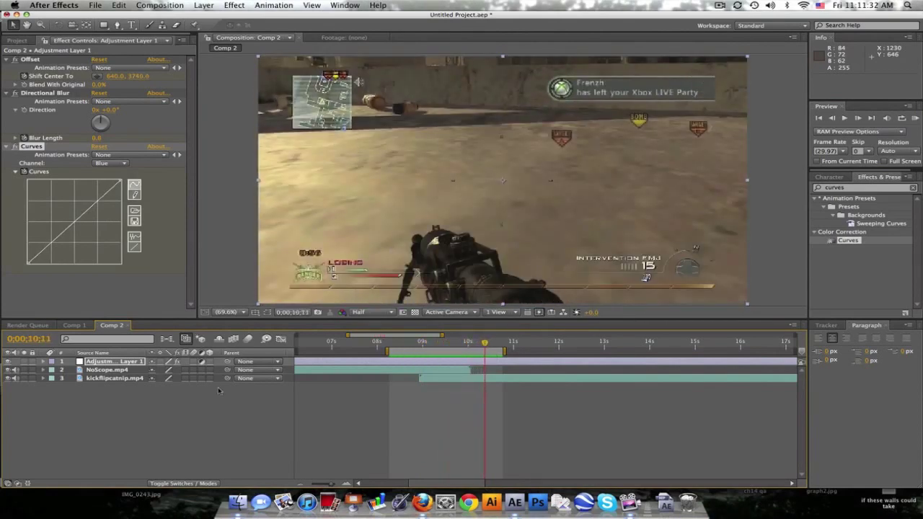
Step: Create a new composition named Comp 3 with the HDV/HDTV 720 29.97 preset and a duration of 0;00;59;28
{"action": "left_click", "coordinate": [160, 5]}
{"action": "left_click", "coordinate": [170, 24]}
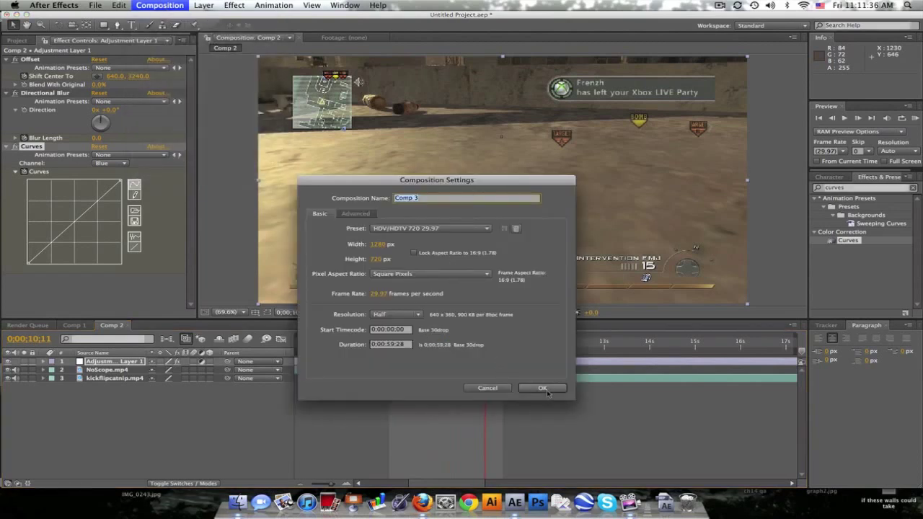
{"action": "left_click", "coordinate": [542, 388]}
Step: Add CarepackageKnife.mp4 and BarrelRoll.mp4 from the project footage to Comp 3, with BarrelRoll.mp4 as the upper layer
{"action": "left_click", "coordinate": [18, 38]}
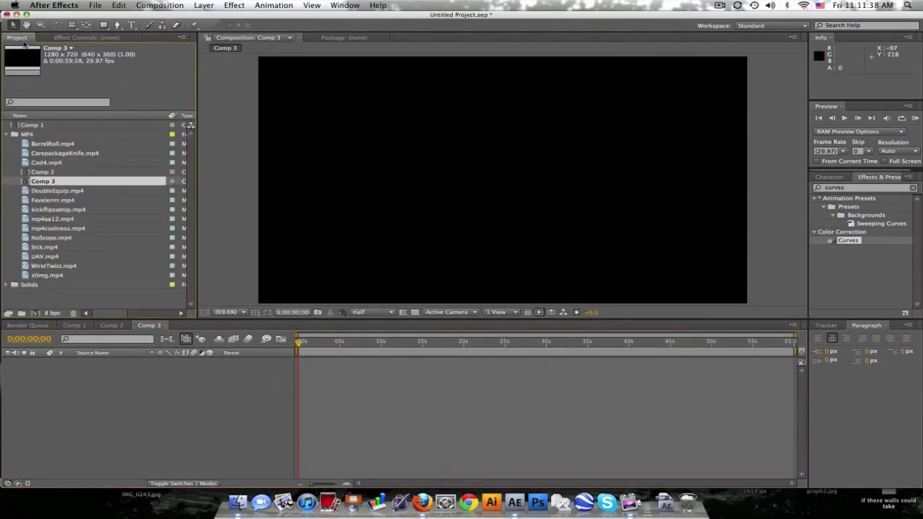
{"action": "left_click", "coordinate": [112, 305]}
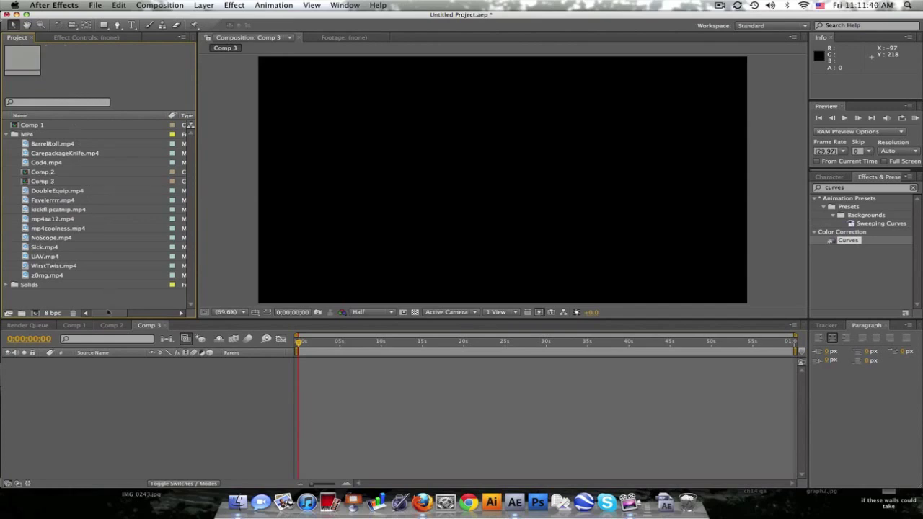
{"action": "left_click", "coordinate": [74, 325]}
{"action": "left_click", "coordinate": [144, 326]}
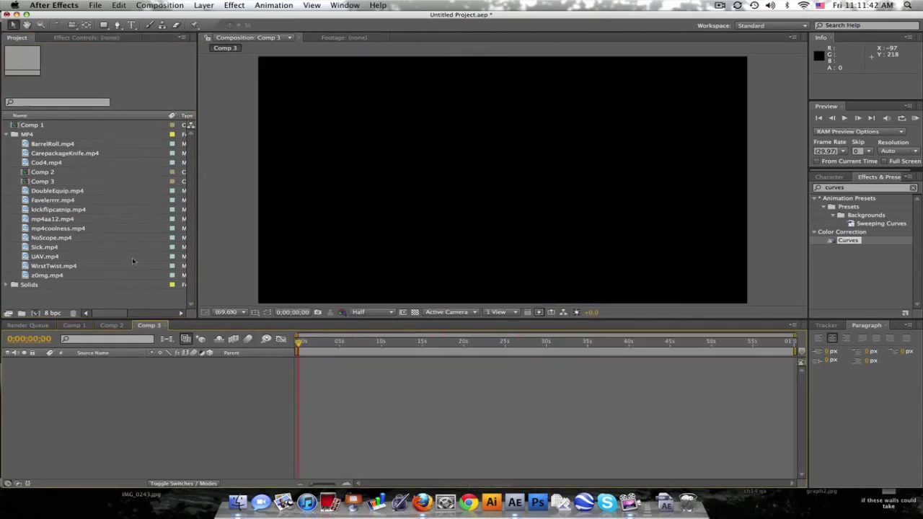
{"action": "left_click_drag", "start_coordinate": [70, 153], "coordinate": [144, 399]}
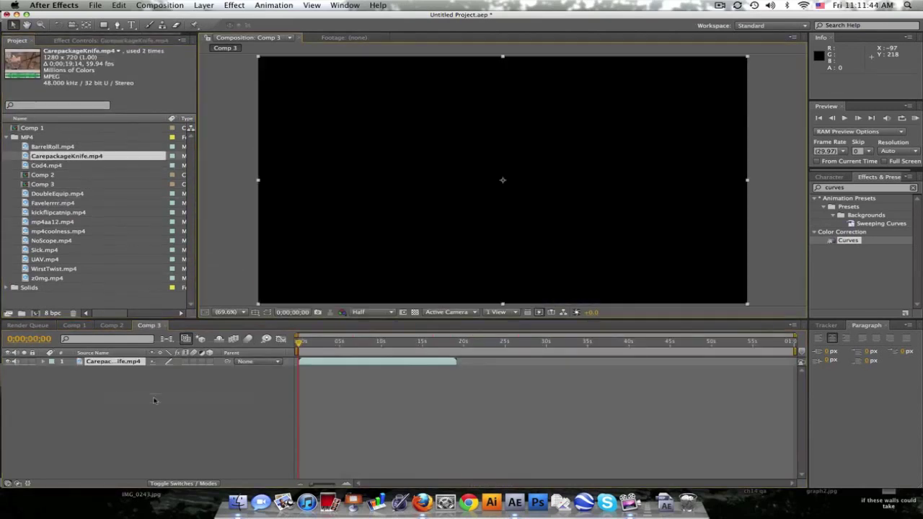
{"action": "left_click_drag", "start_coordinate": [52, 146], "coordinate": [133, 363]}
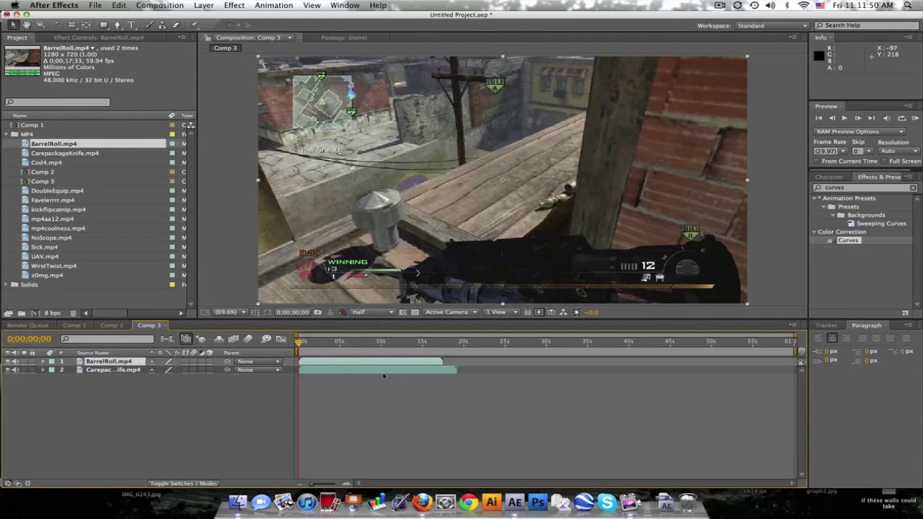
Step: Shift CarepackageKnife.mp4 to overlap the end of BarrelRoll.mp4, and set the work area from 0;00;15;10 to 0;00;19;12
{"action": "left_click_drag", "start_coordinate": [309, 372], "coordinate": [446, 372]}
{"action": "left_click_drag", "start_coordinate": [299, 334], "coordinate": [334, 335]}
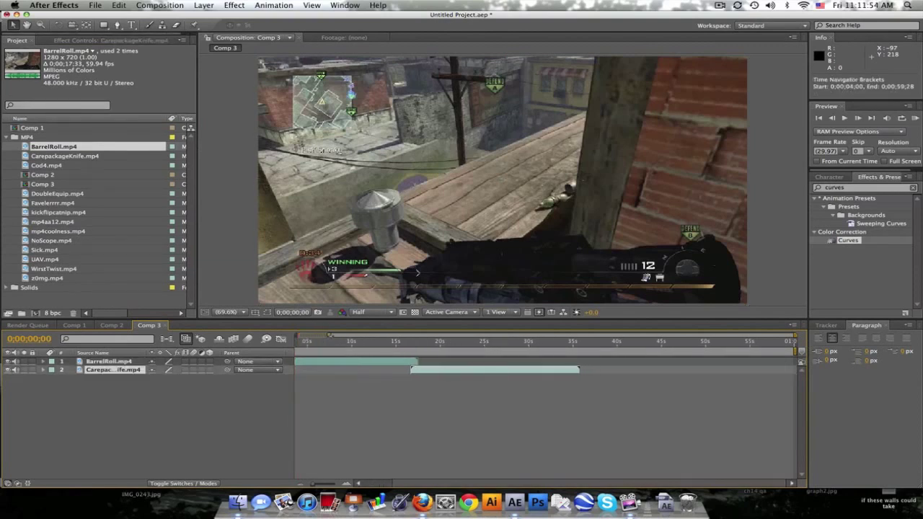
{"action": "left_click", "coordinate": [395, 342]}
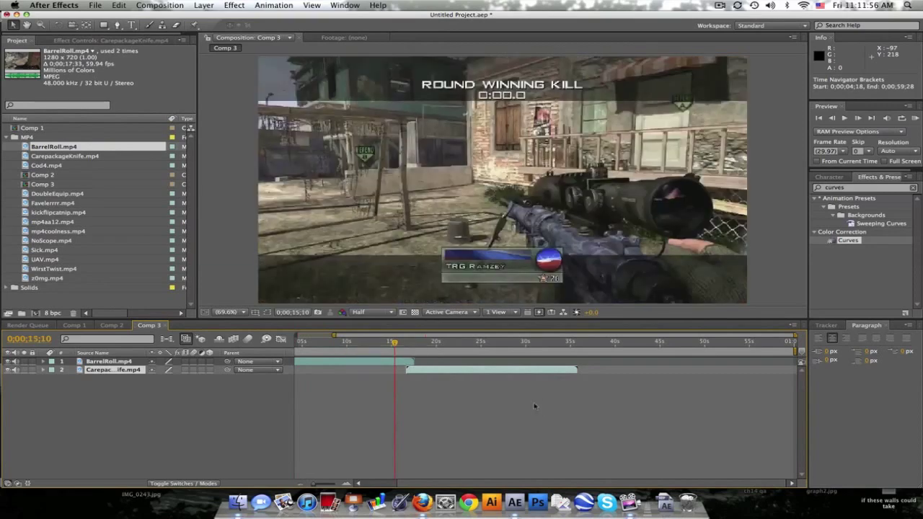
{"action": "left_click", "coordinate": [431, 342]}
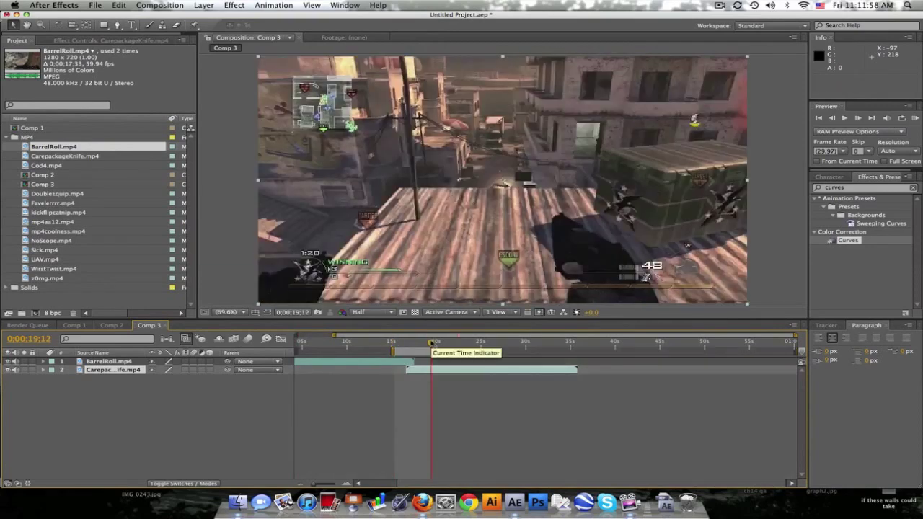
Step: Shorten the overlap by moving CarepackageKnife.mp4 to start at 0;00;16;28
{"action": "left_click", "coordinate": [408, 344]}
{"action": "key", "text": "equal"}
{"action": "key", "text": "equal"}
{"action": "key", "text": "equal"}
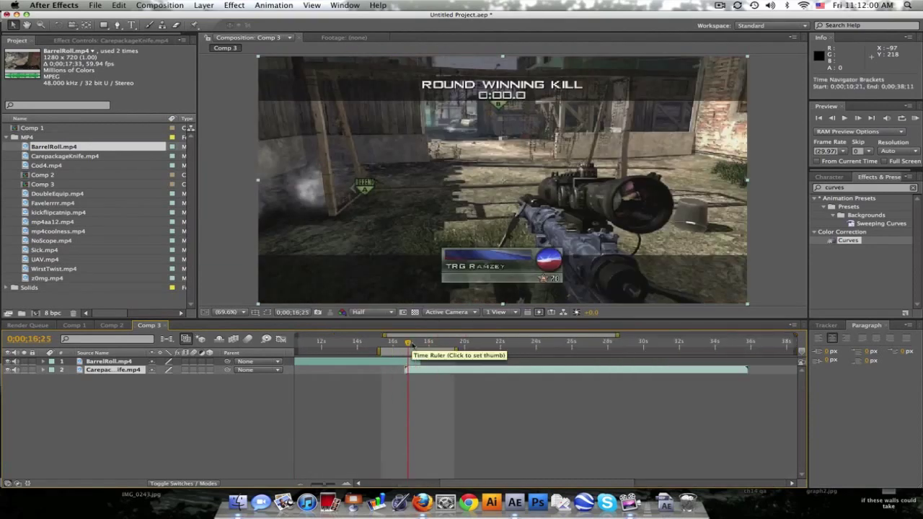
{"action": "left_click_drag", "start_coordinate": [465, 338], "coordinate": [461, 338]}
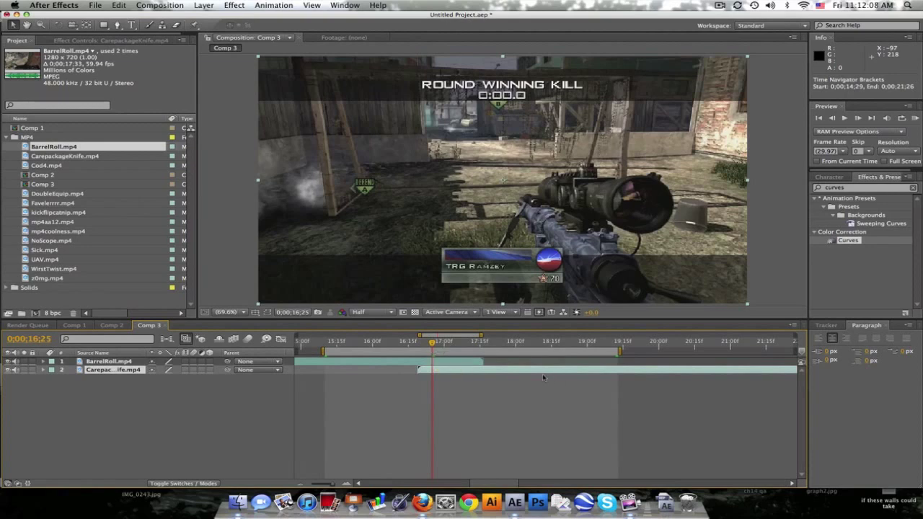
{"action": "left_click_drag", "start_coordinate": [453, 373], "coordinate": [471, 370]}
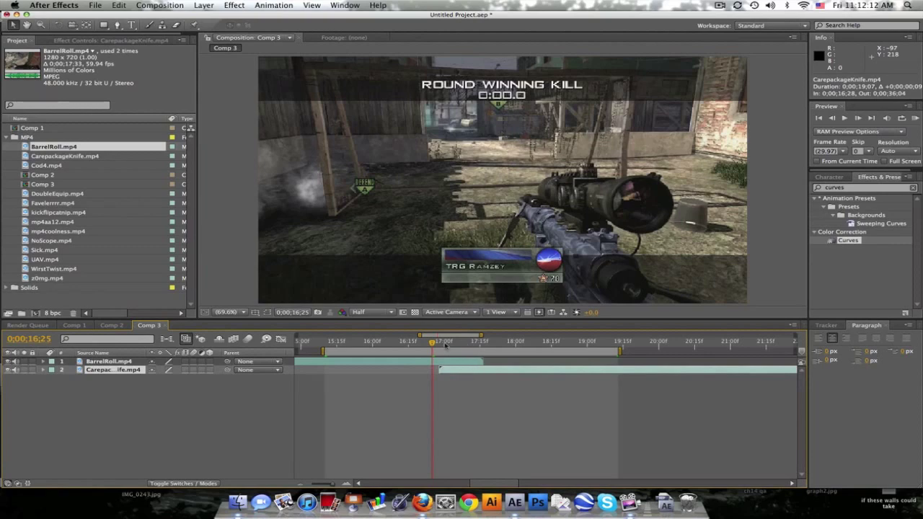
Step: Check the frames before the overlap and move the CarepackageKnife.mp4 layer above BarrelRoll.mp4
{"action": "left_click", "coordinate": [420, 343]}
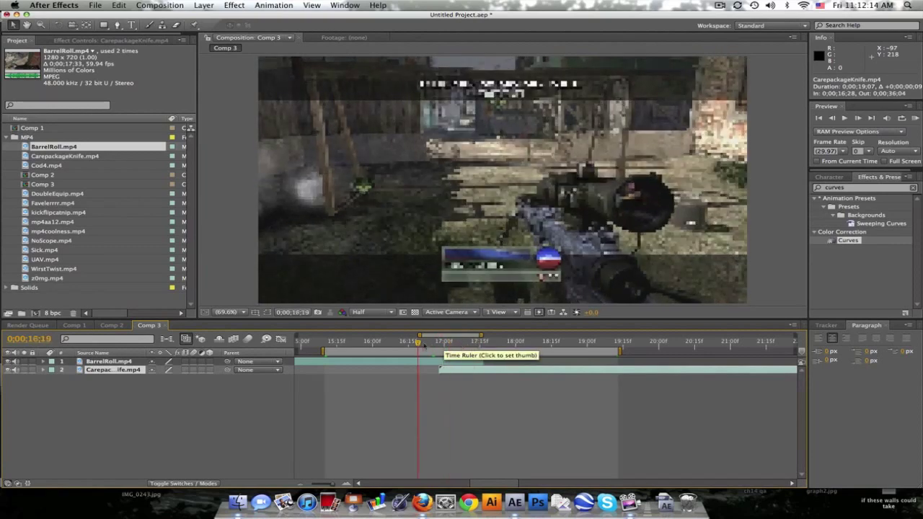
{"action": "left_click_drag", "start_coordinate": [424, 347], "coordinate": [422, 345]}
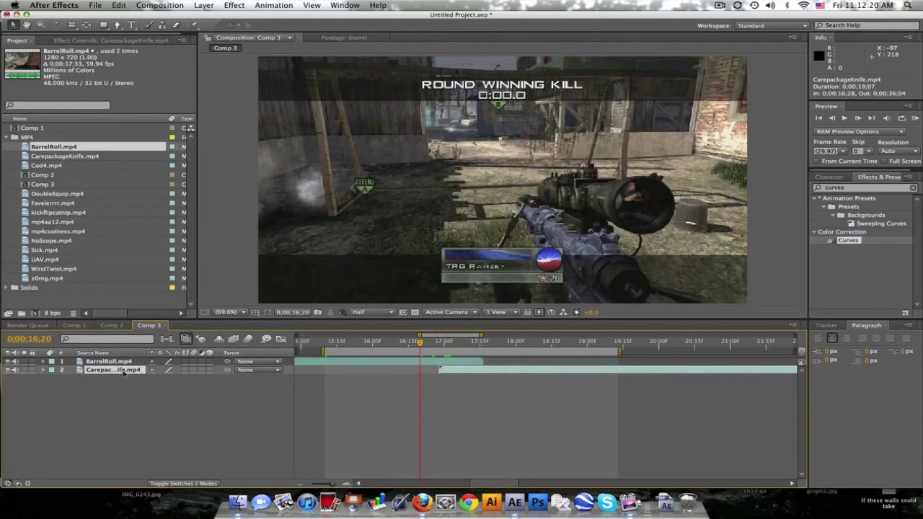
{"action": "left_click_drag", "start_coordinate": [125, 372], "coordinate": [126, 360]}
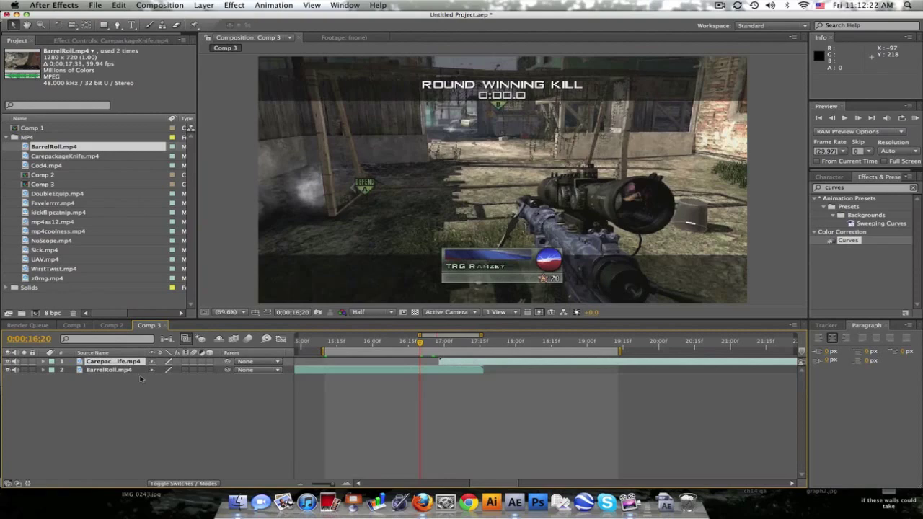
Step: Add a Position keyframe to CarepackageKnife.mp4 at 0;00;17;16, where BarrelRoll.mp4 ends
{"action": "left_click_drag", "start_coordinate": [439, 346], "coordinate": [482, 342]}
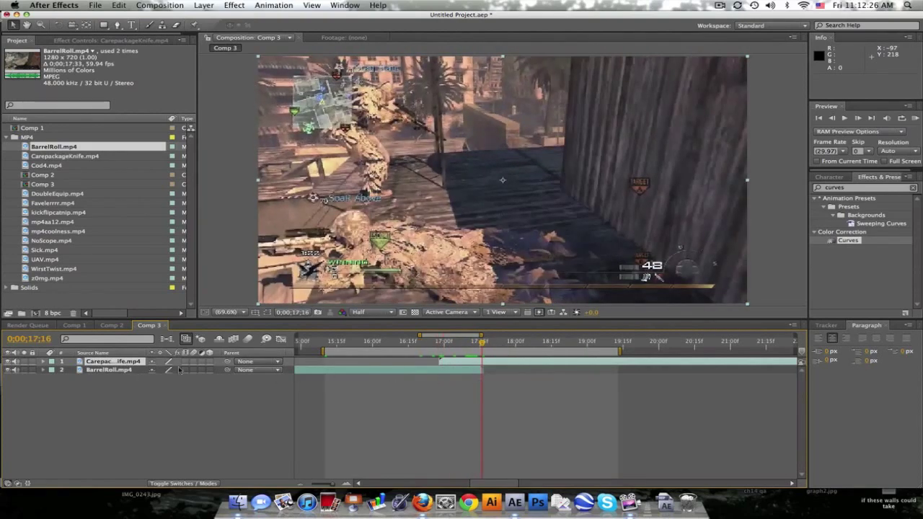
{"action": "key", "text": "alt+shift+p"}
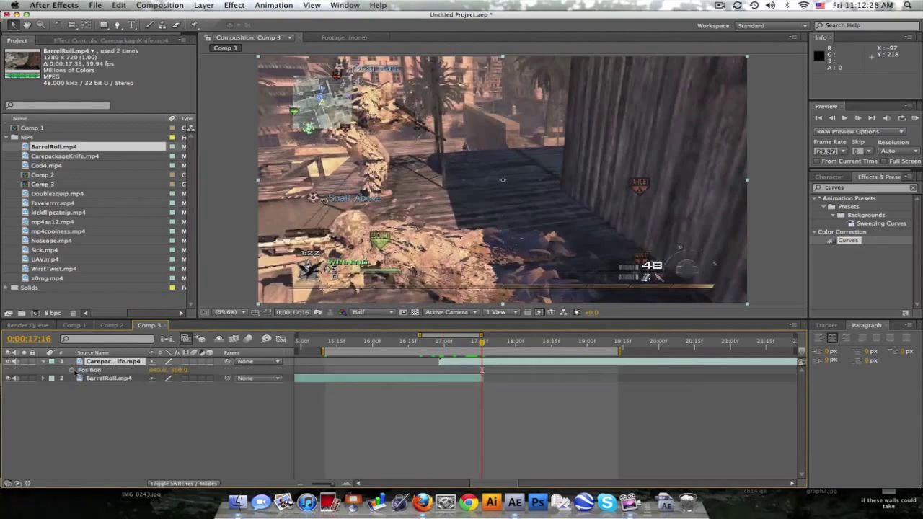
{"action": "left_click", "coordinate": [72, 370]}
Step: At 0;00;16;29, set the Position of CarepackageKnife.mp4 to 1925.0, 360.0 so the clip starts just outside the frame
{"action": "left_click_drag", "start_coordinate": [482, 345], "coordinate": [441, 343]}
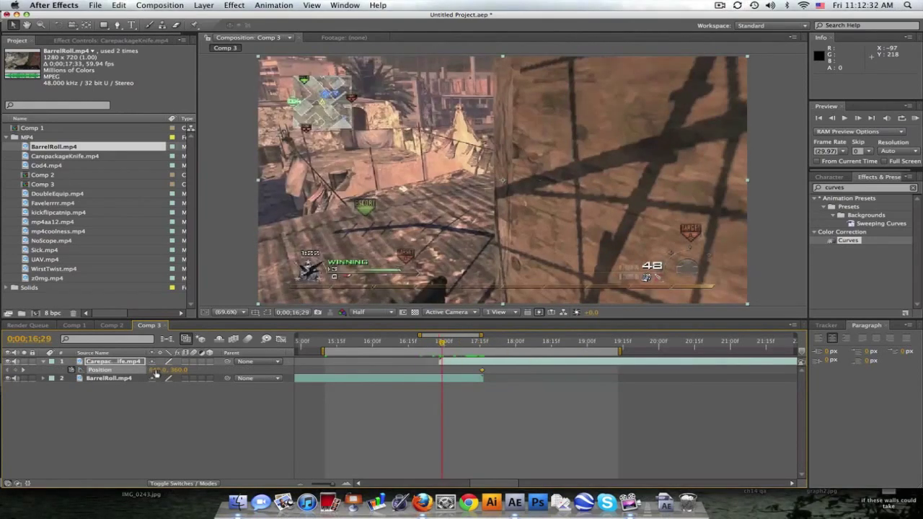
{"action": "left_click_drag", "start_coordinate": [156, 371], "coordinate": [831, 368]}
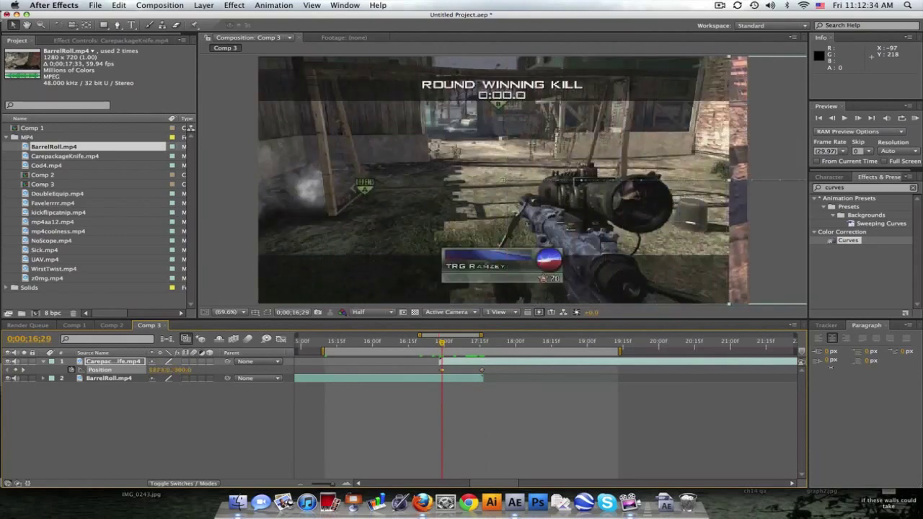
{"action": "left_click_drag", "start_coordinate": [260, 372], "coordinate": [296, 372]}
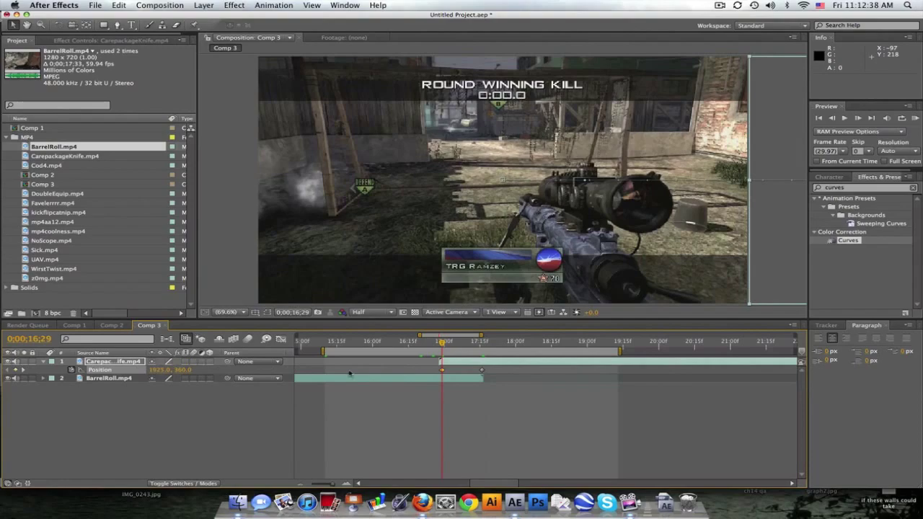
Step: Turn on motion blur for the CarepackageKnife.mp4 layer and the composition, checking the slide between 0;00;17;08 and 0;00;17;14
{"action": "left_click_drag", "start_coordinate": [442, 344], "coordinate": [463, 343]}
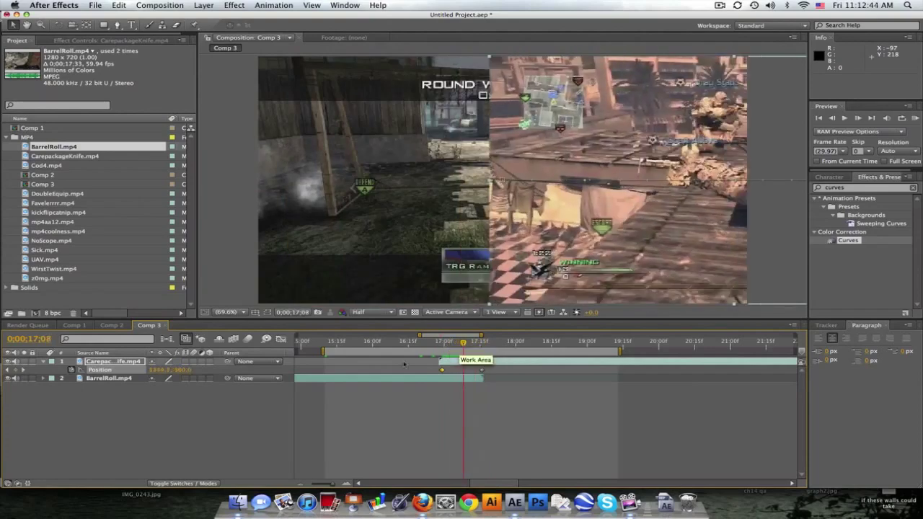
{"action": "left_click", "coordinate": [194, 362]}
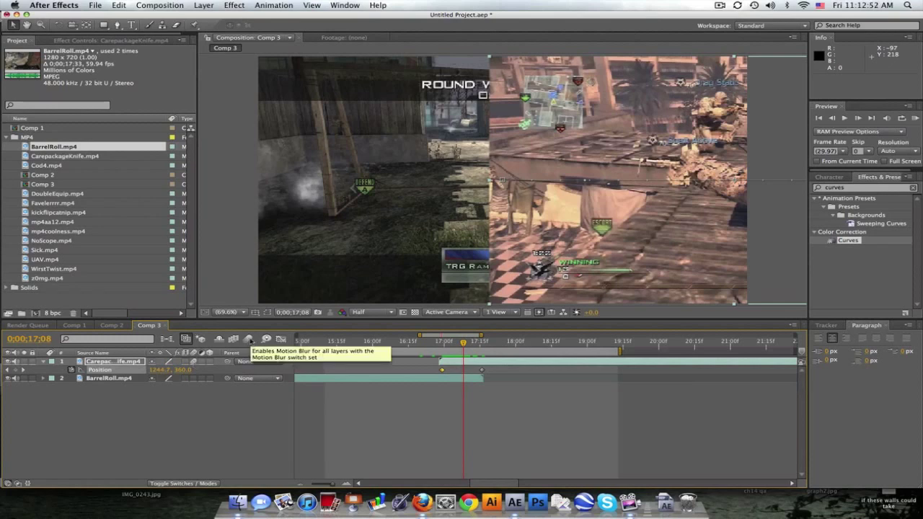
{"action": "left_click", "coordinate": [249, 339]}
{"action": "mouse_move", "coordinate": [463, 348]}
{"action": "left_mouse_down"}
{"action": "mouse_move", "coordinate": [451, 347]}
{"action": "mouse_move", "coordinate": [478, 345]}
{"action": "left_mouse_up"}
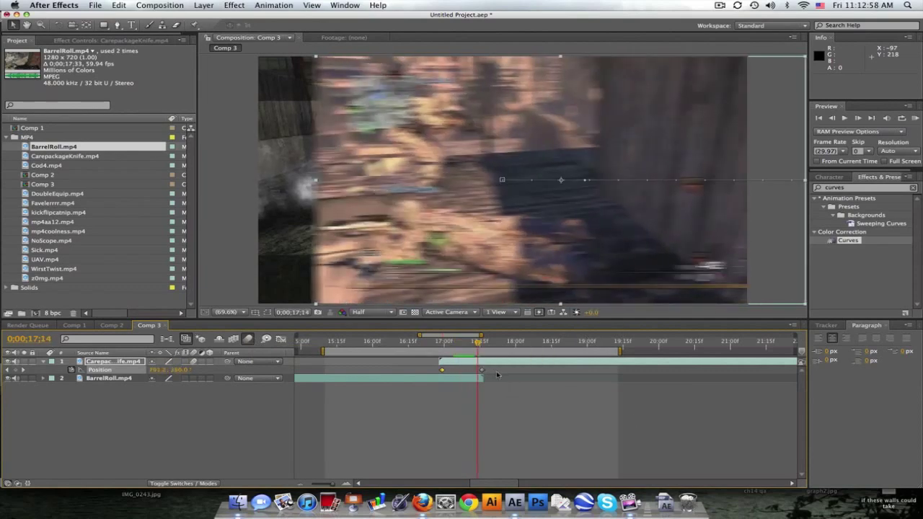
Step: Apply Easy Ease to both Position keyframes of CarepackageKnife.mp4 and scrub through the slide to check it
{"action": "left_click_drag", "start_coordinate": [497, 374], "coordinate": [438, 372]}
{"action": "right_click", "coordinate": [442, 372]}
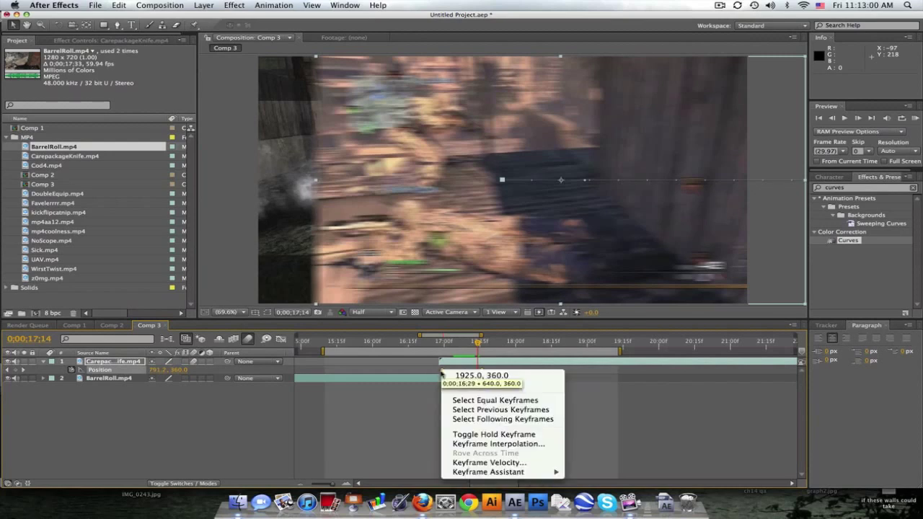
{"action": "mouse_move", "coordinate": [505, 471]}
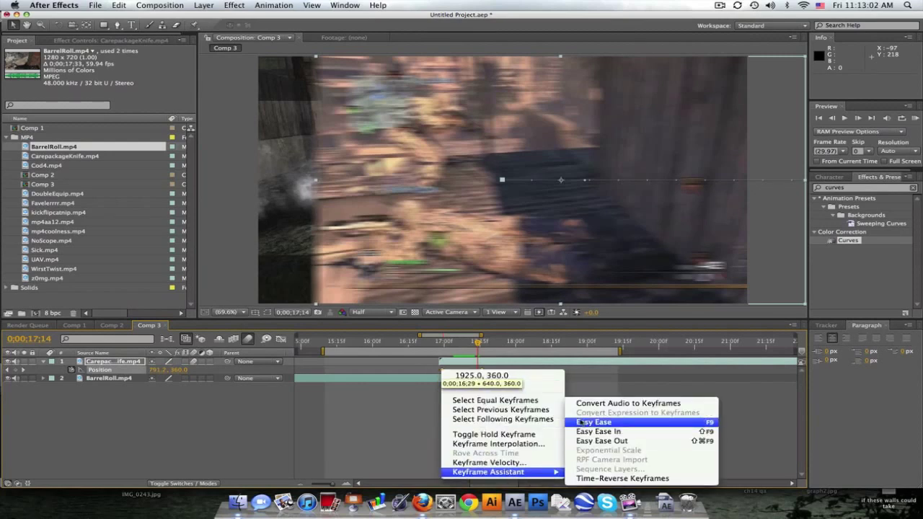
{"action": "left_click", "coordinate": [594, 422]}
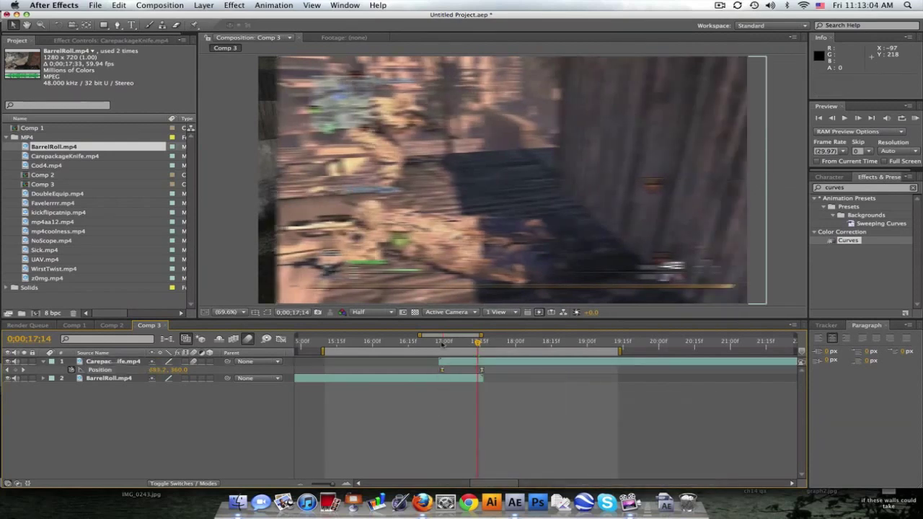
{"action": "left_click_drag", "start_coordinate": [442, 344], "coordinate": [471, 343]}
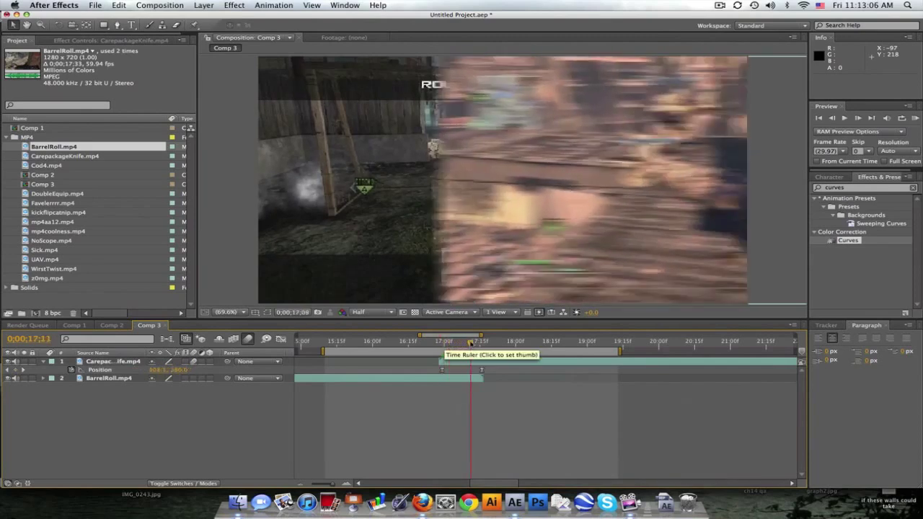
{"action": "left_click", "coordinate": [481, 343]}
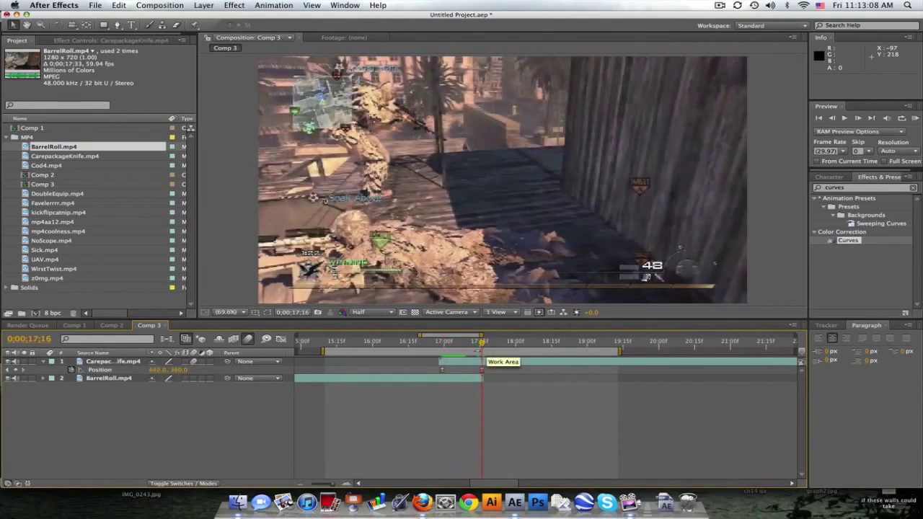
Step: Set the work area from 0;00;16;11 to about 0;00;17;29 around the transition and play a RAM preview of it
{"action": "left_click", "coordinate": [398, 343]}
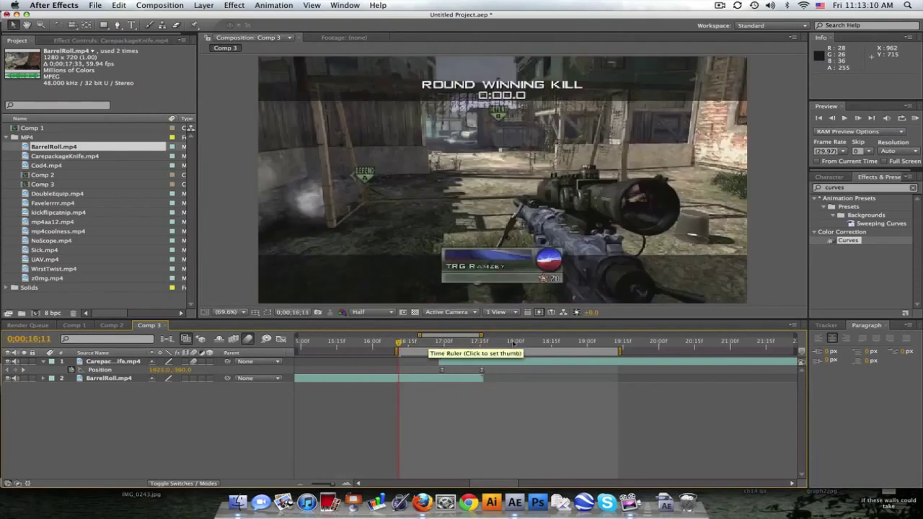
{"action": "left_click", "coordinate": [513, 343]}
{"action": "left_click", "coordinate": [916, 118]}
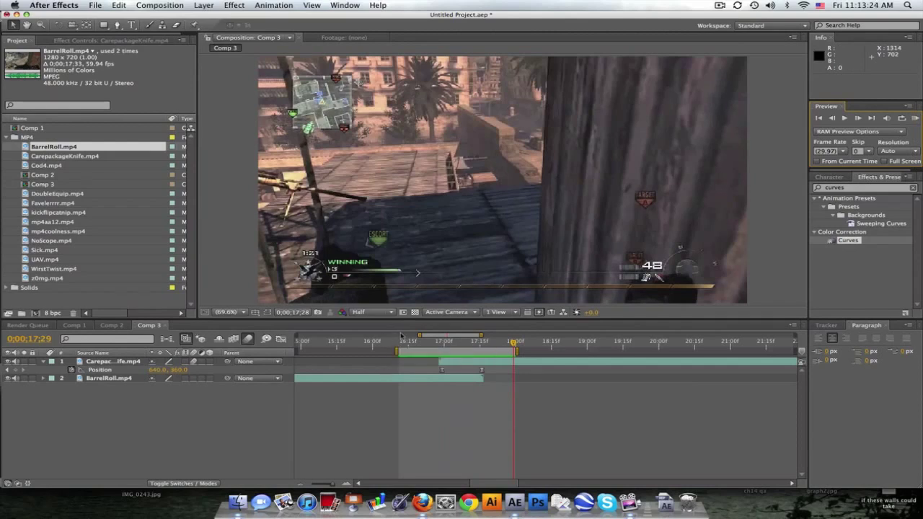
Step: Set the composition preview resolution to Full and check the sliding clip at 0;00;17;09 and 0;00;17;16
{"action": "left_click", "coordinate": [370, 313]}
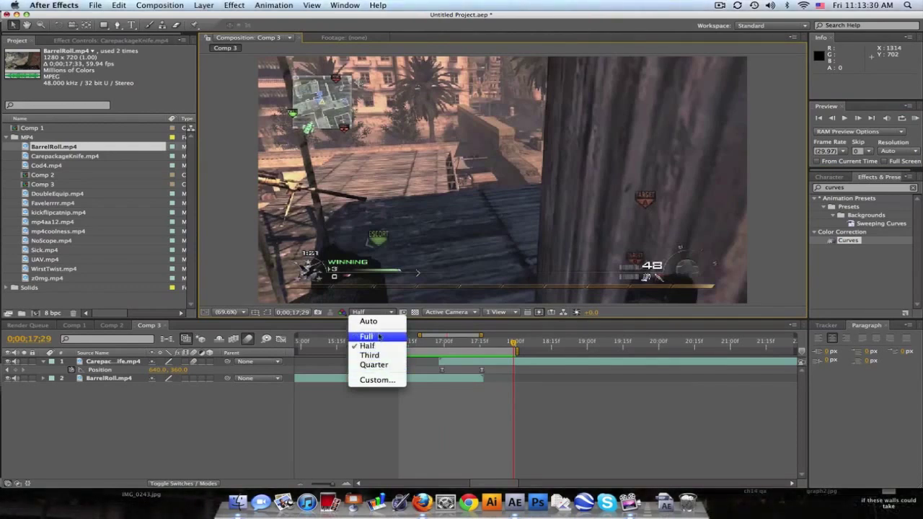
{"action": "left_click", "coordinate": [367, 337]}
{"action": "left_click", "coordinate": [459, 343]}
{"action": "left_click_drag", "start_coordinate": [459, 343], "coordinate": [465, 343]}
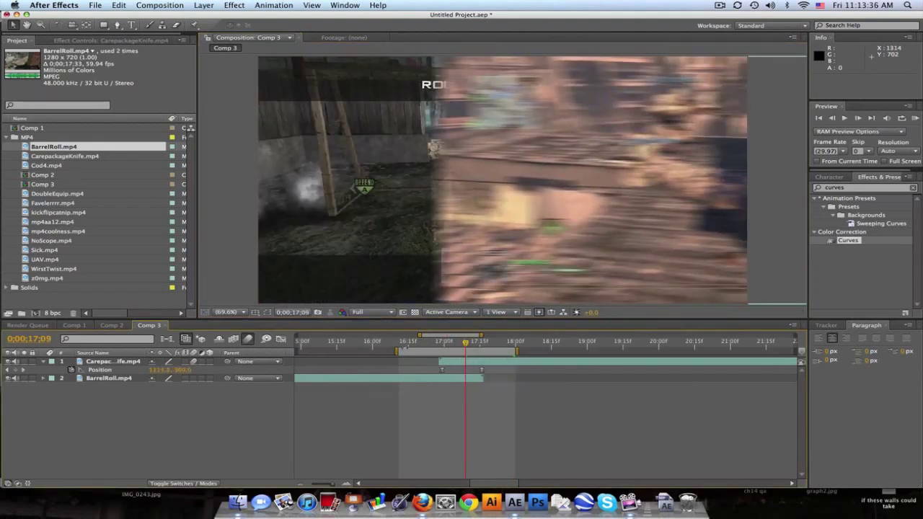
{"action": "left_click", "coordinate": [373, 312]}
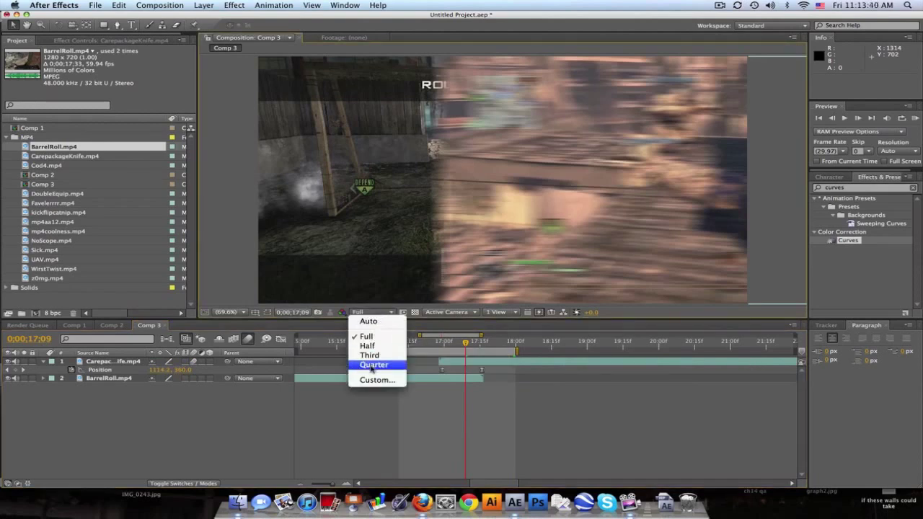
{"action": "left_click", "coordinate": [534, 427]}
{"action": "left_click_drag", "start_coordinate": [464, 344], "coordinate": [482, 343]}
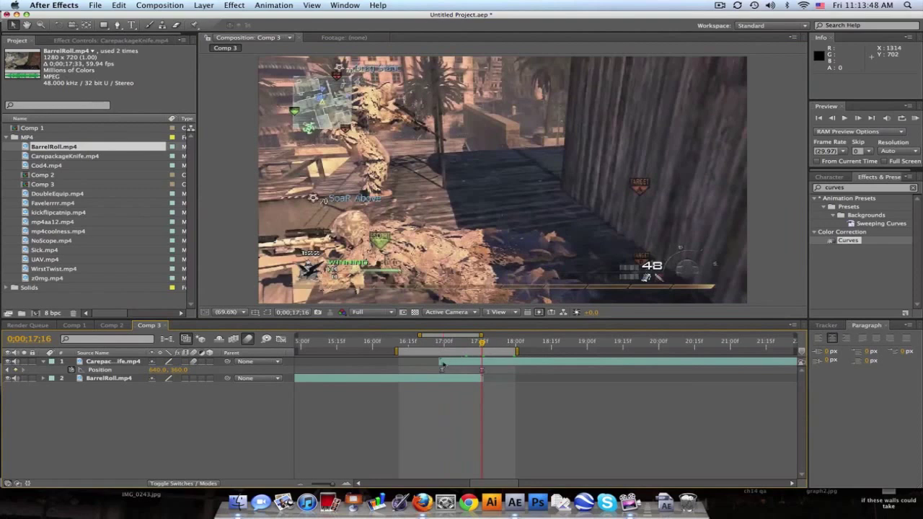
{"action": "left_click", "coordinate": [374, 312]}
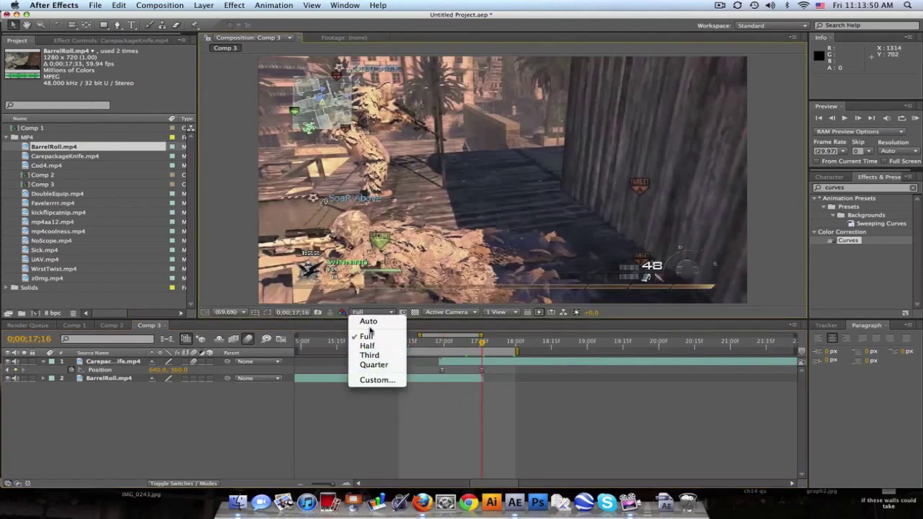
{"action": "left_click", "coordinate": [368, 337]}
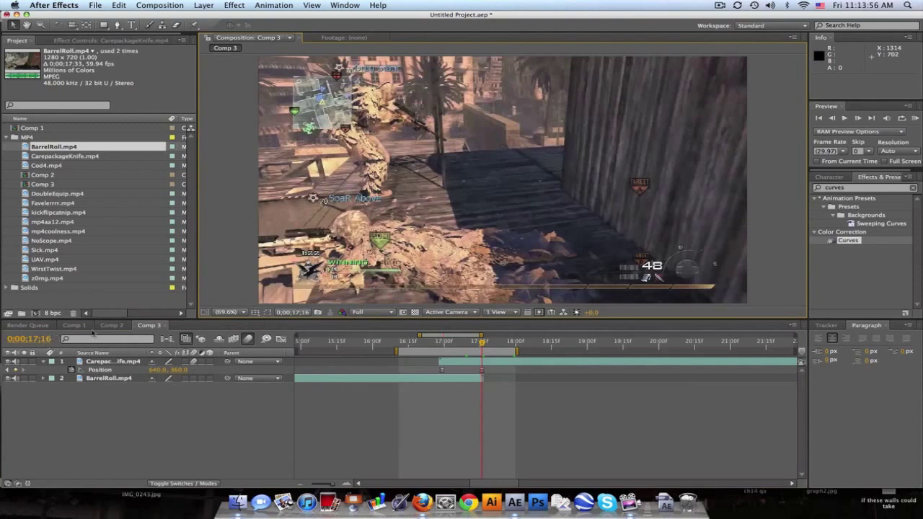
Step: Create a new HDV/HDTV 720 29.97 composition lasting 0;00;59;28, and check which clips Comp 2 uses
{"action": "left_click", "coordinate": [169, 5]}
{"action": "left_click", "coordinate": [181, 18]}
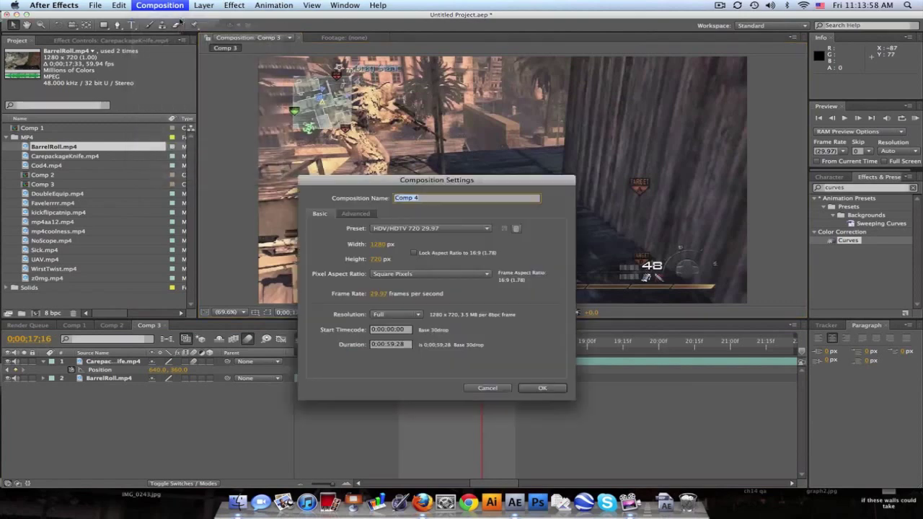
{"action": "left_click", "coordinate": [559, 389]}
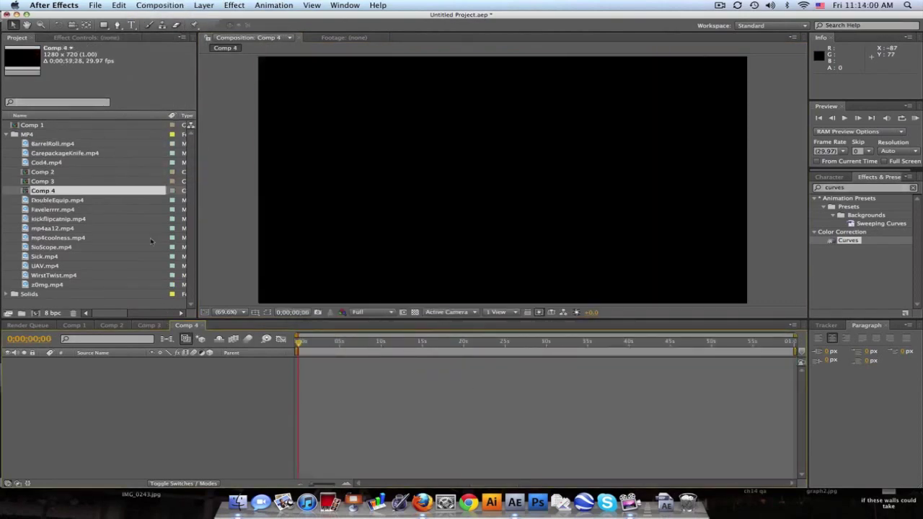
{"action": "left_click", "coordinate": [111, 325]}
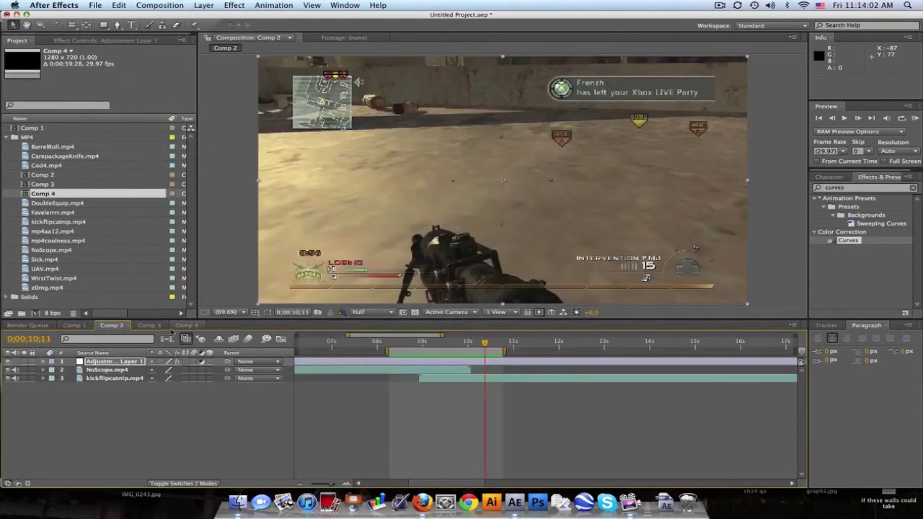
{"action": "left_click", "coordinate": [181, 326]}
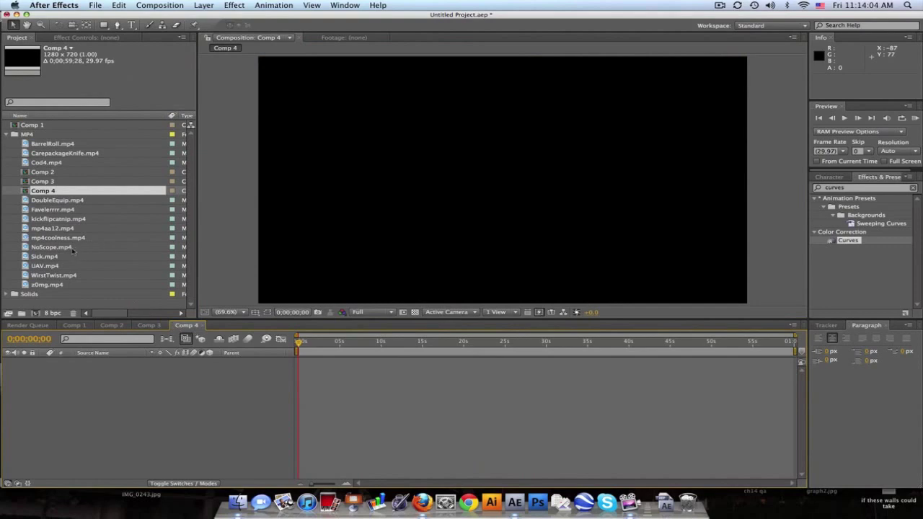
Step: Add NoScope.mp4 to Comp 4 and place kickflipcatnip.mp4 above it, starting at 0;00;08;29 so it overlaps the end of NoScope.mp4
{"action": "left_click_drag", "start_coordinate": [73, 249], "coordinate": [122, 389]}
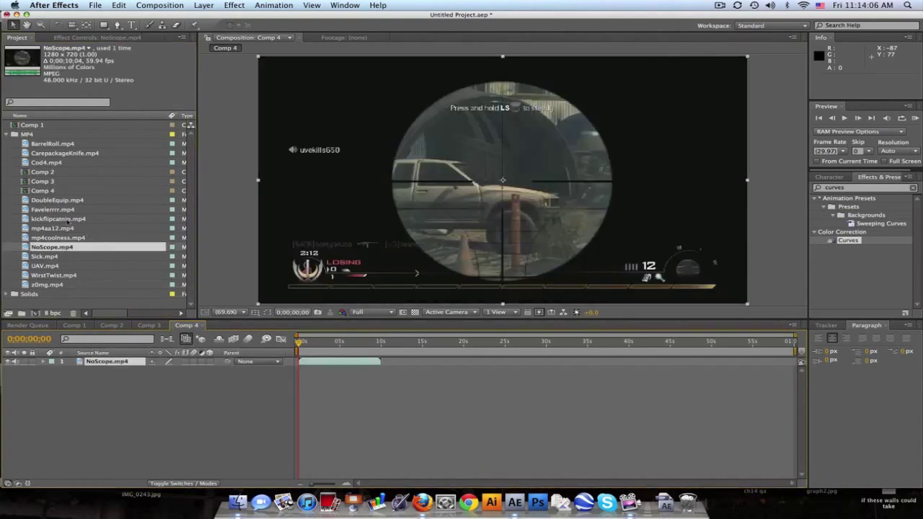
{"action": "left_click_drag", "start_coordinate": [70, 219], "coordinate": [368, 359]}
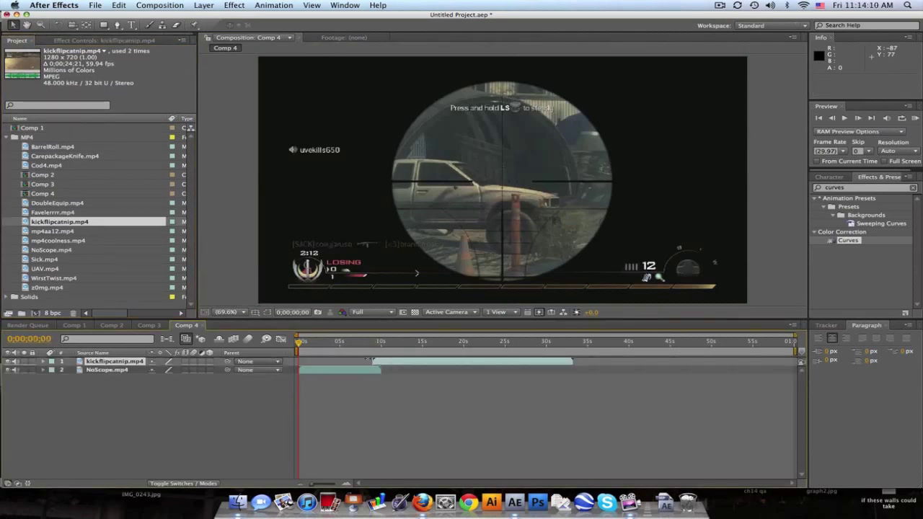
{"action": "left_click_drag", "start_coordinate": [796, 335], "coordinate": [556, 336]}
Step: Set the work area from 0;00;08;15 to 0;00;10;18 around the overlap of the two clips
{"action": "left_click", "coordinate": [414, 344]}
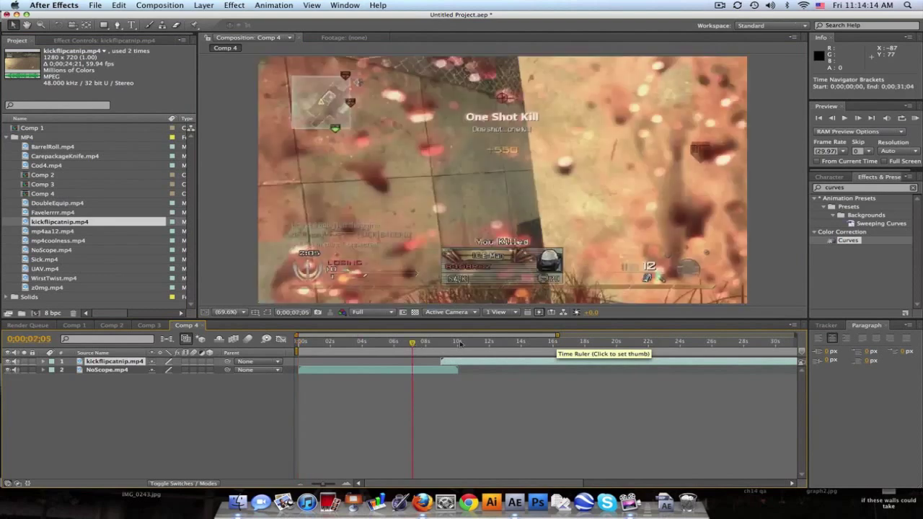
{"action": "key", "text": "b"}
{"action": "left_click", "coordinate": [499, 343]}
{"action": "key", "text": "n"}
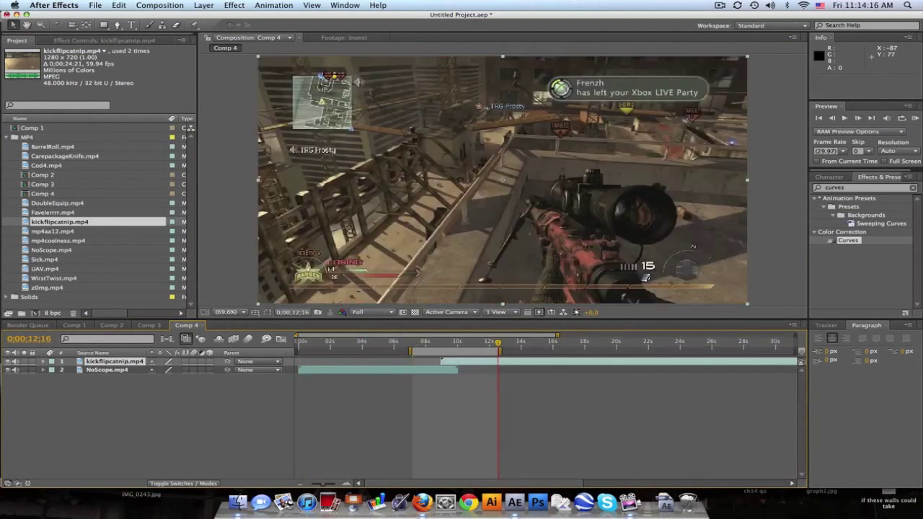
{"action": "left_click_drag", "start_coordinate": [299, 335], "coordinate": [350, 335]}
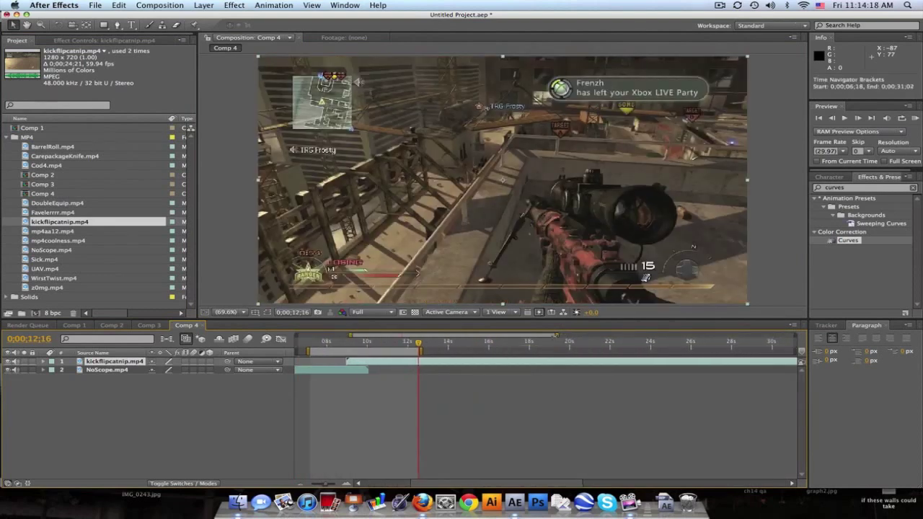
{"action": "left_click_drag", "start_coordinate": [557, 334], "coordinate": [416, 334]}
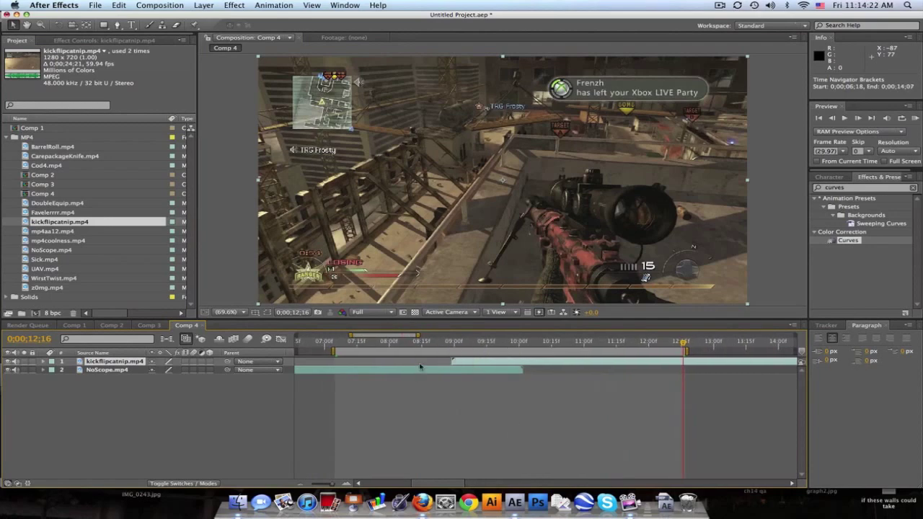
{"action": "left_click_drag", "start_coordinate": [408, 344], "coordinate": [549, 344]}
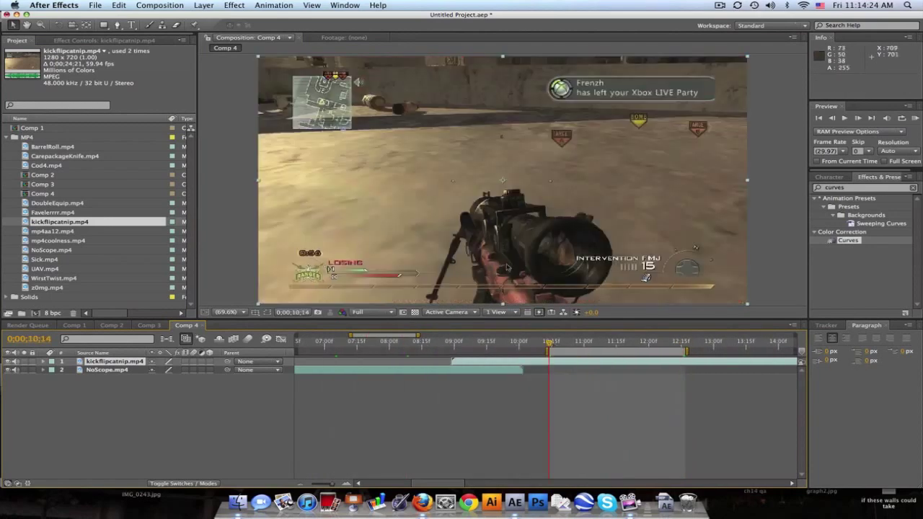
{"action": "left_click", "coordinate": [421, 345]}
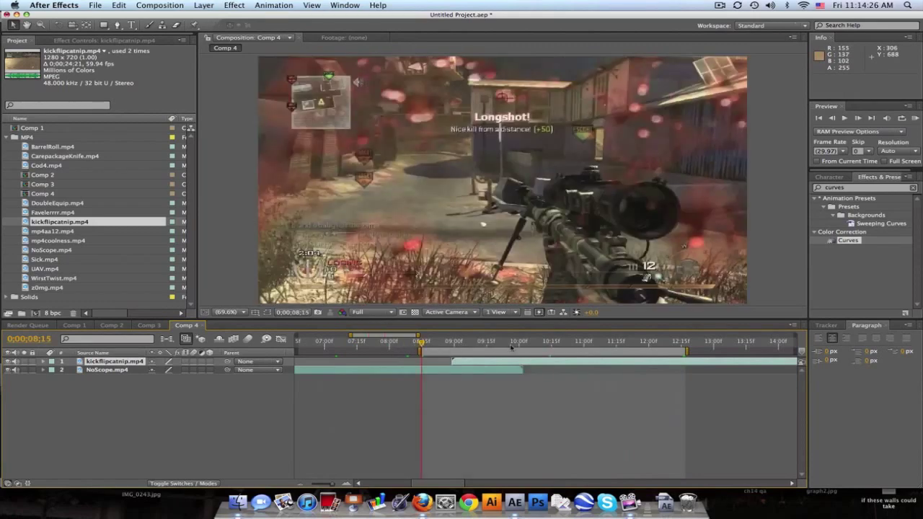
{"action": "left_click", "coordinate": [558, 345]}
Step: Add an adjustment layer above both clips and apply the Offset effect to it
{"action": "left_click", "coordinate": [204, 5]}
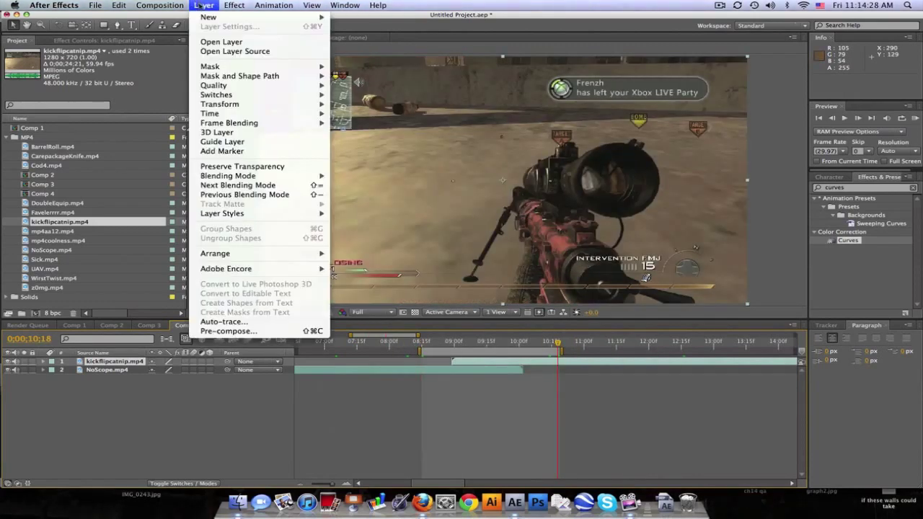
{"action": "mouse_move", "coordinate": [217, 16]}
{"action": "left_click", "coordinate": [375, 77]}
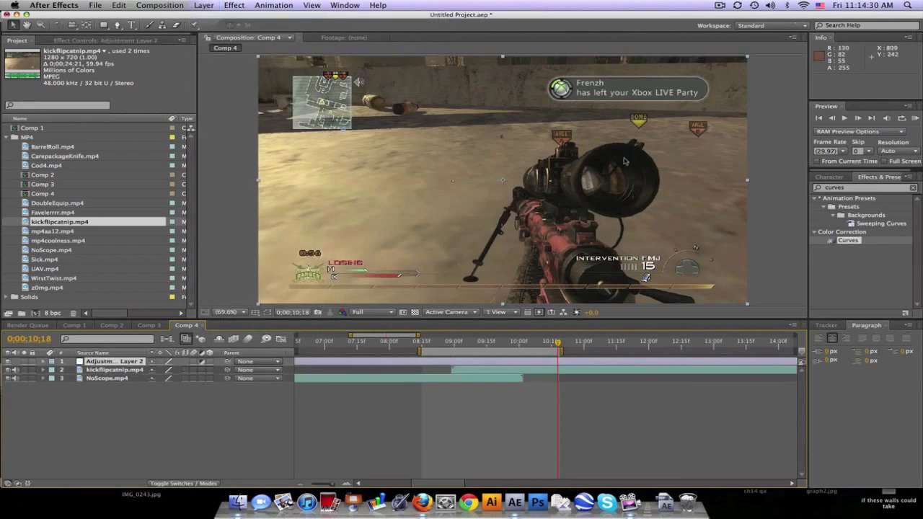
{"action": "type", "text": "offset"}
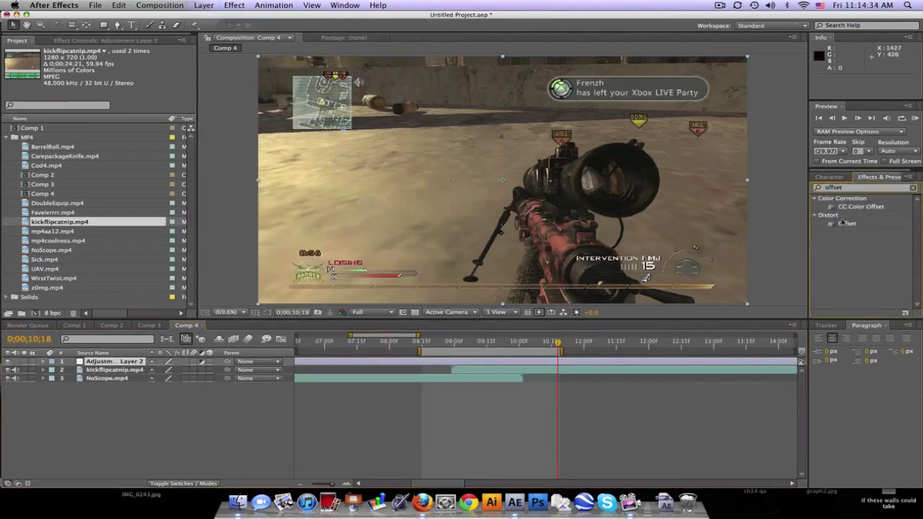
{"action": "left_click_drag", "start_coordinate": [844, 222], "coordinate": [107, 368]}
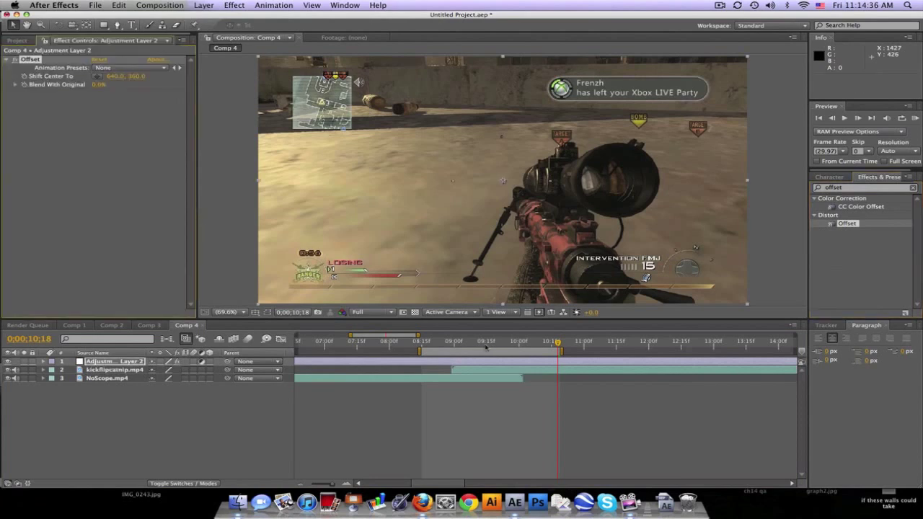
Step: Start keyframing Offset's Shift Center To with 640.0, 360.0 at 0;00;09;00 and move to 0;00;10;00
{"action": "left_click", "coordinate": [454, 343]}
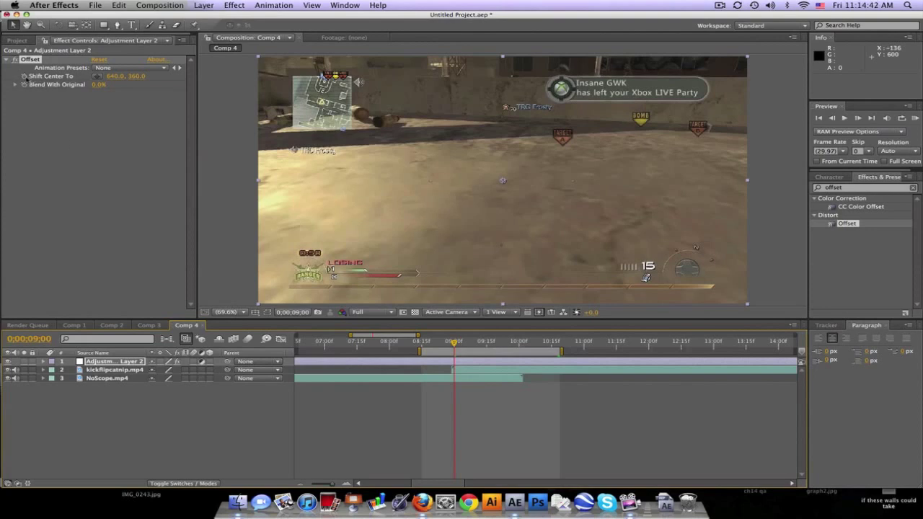
{"action": "left_click_drag", "start_coordinate": [455, 345], "coordinate": [520, 344]}
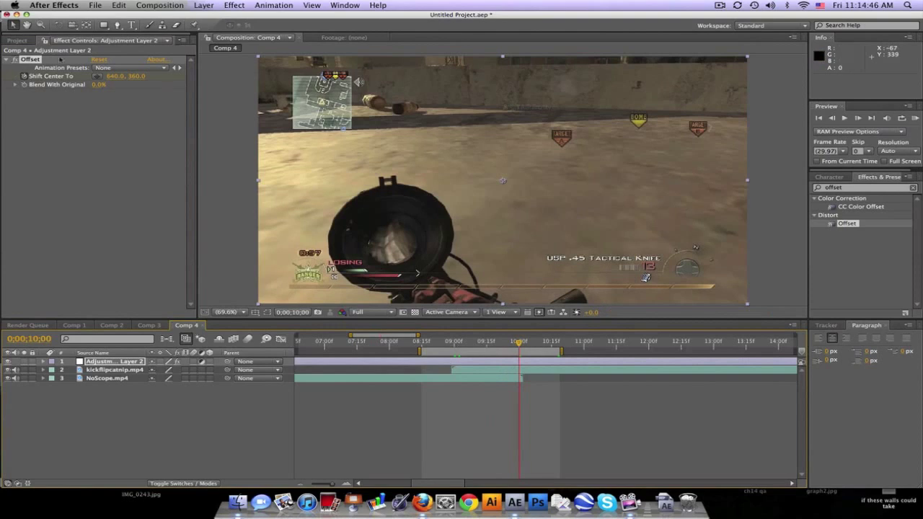
Step: Try out different vertical values for Offset's Shift Center To at 0;00;10;00 and return the value to 360
{"action": "left_click_drag", "start_coordinate": [134, 82], "coordinate": [918, 83]}
{"action": "left_click_drag", "start_coordinate": [815, 82], "coordinate": [489, 83]}
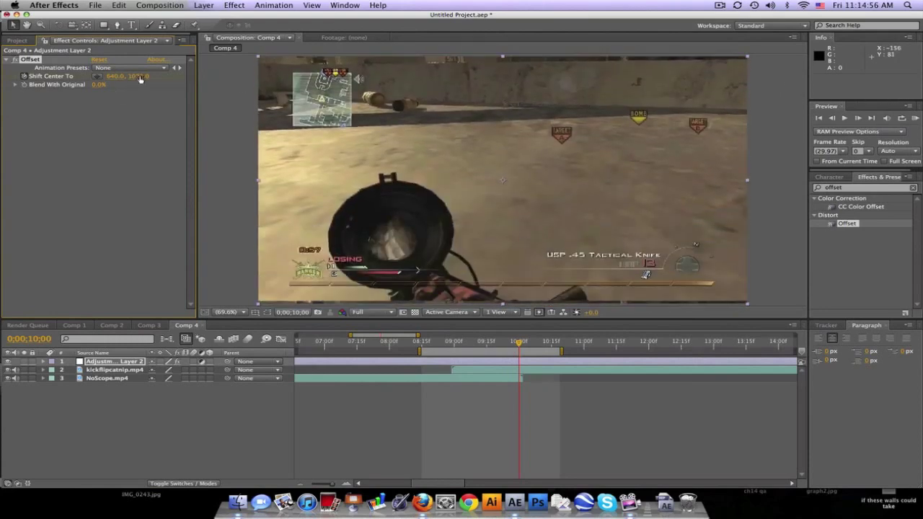
{"action": "left_click", "coordinate": [139, 77]}
{"action": "type", "text": "360"}
{"action": "key", "text": "Return"}
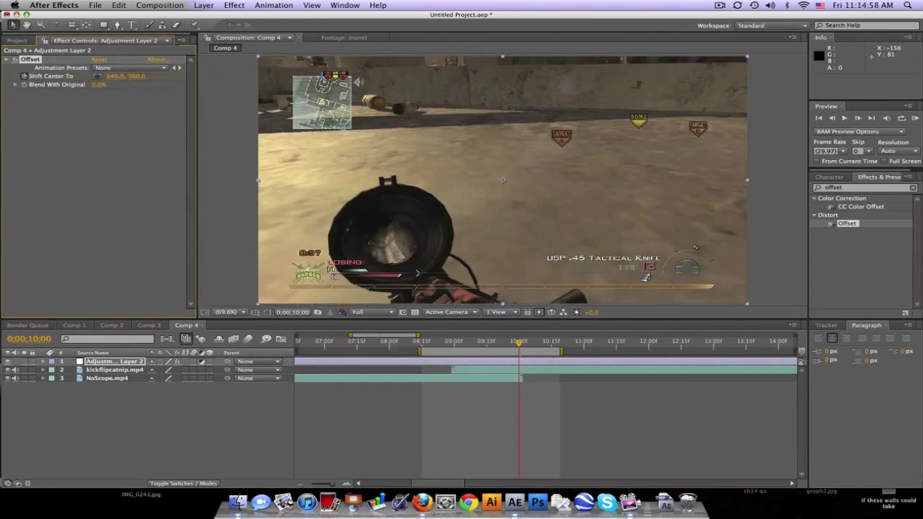
Step: At 0;00;10;00, set Offset's Shift Center To to 640.0, 3240.0 and scrub through the transition to check the movement
{"action": "left_click", "coordinate": [139, 76]}
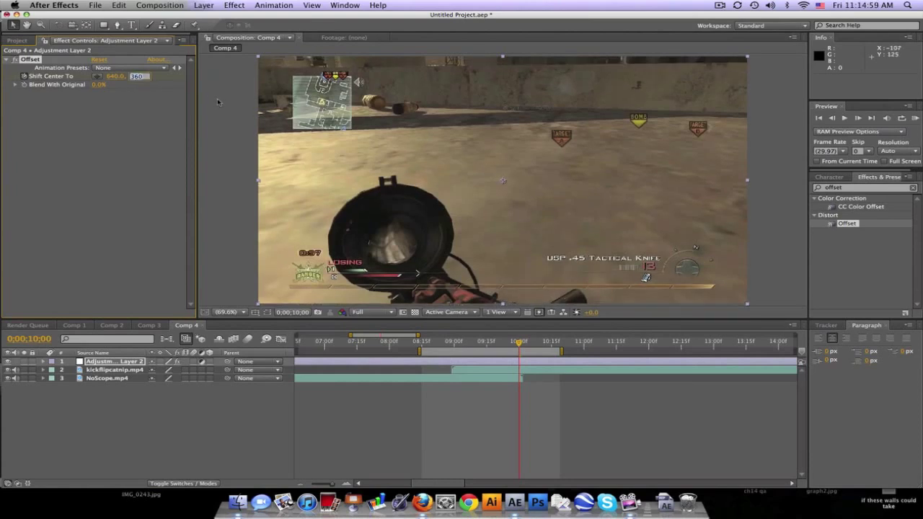
{"action": "left_click", "coordinate": [149, 78]}
{"action": "left_click", "coordinate": [126, 113]}
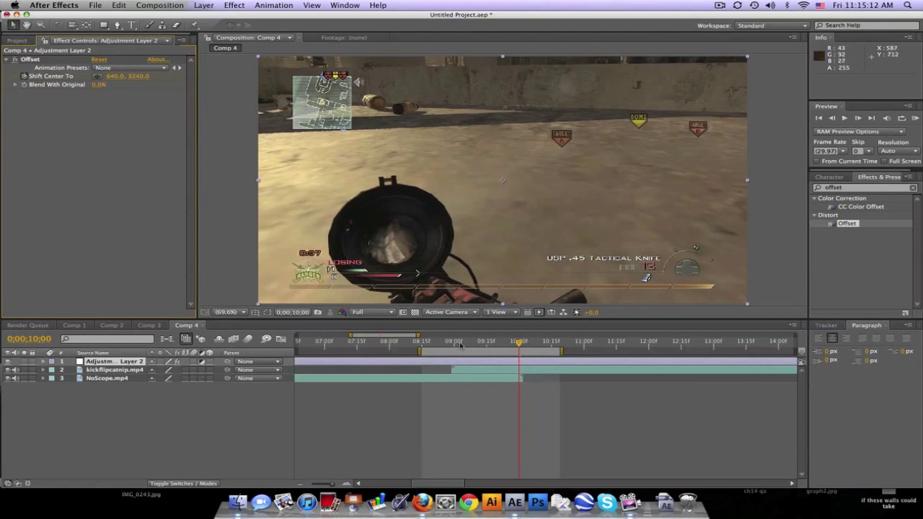
{"action": "left_click_drag", "start_coordinate": [437, 345], "coordinate": [497, 344]}
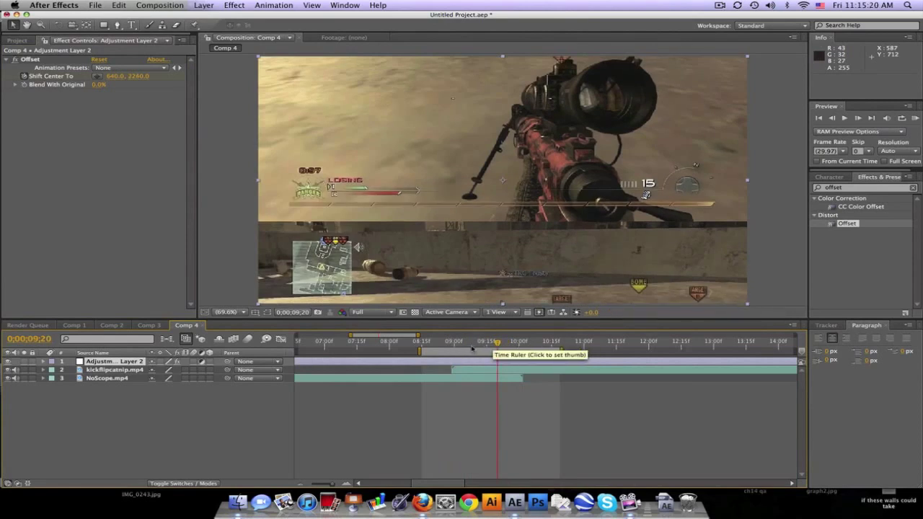
Step: Find the Directional Blur effect and apply it to the adjustment layer below Offset
{"action": "left_click", "coordinate": [115, 370]}
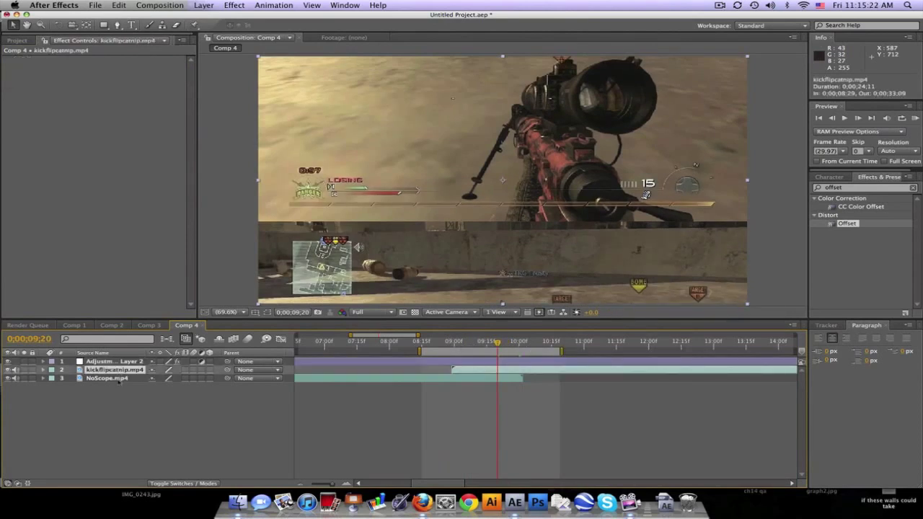
{"action": "left_click", "coordinate": [121, 363]}
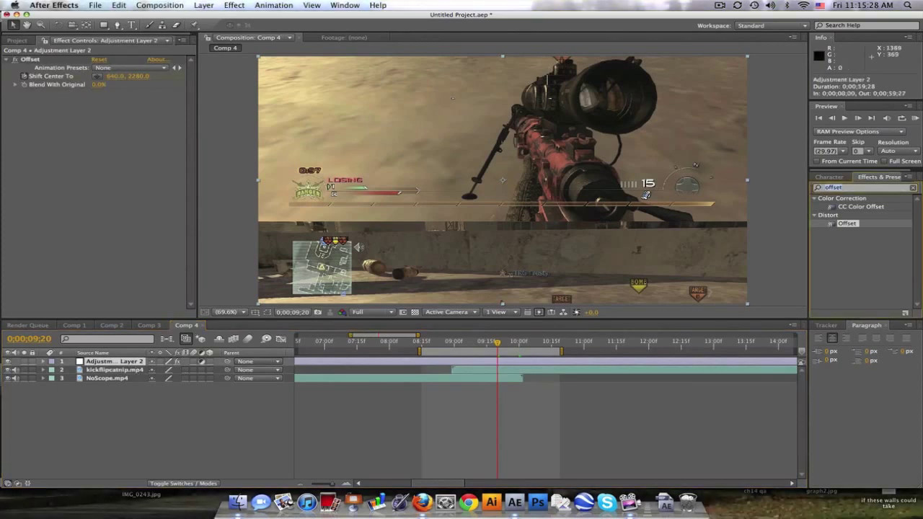
{"action": "double_click", "coordinate": [868, 187]}
{"action": "type", "text": "direc"}
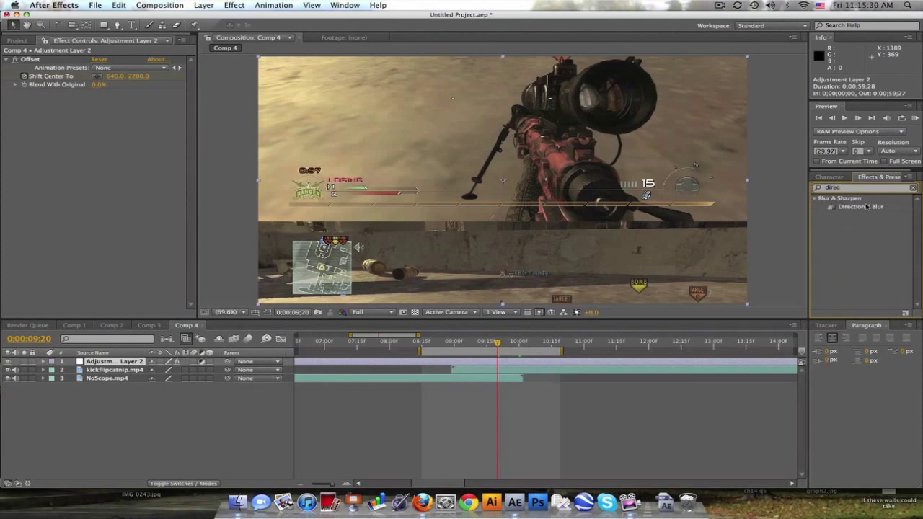
{"action": "left_click_drag", "start_coordinate": [868, 207], "coordinate": [145, 185]}
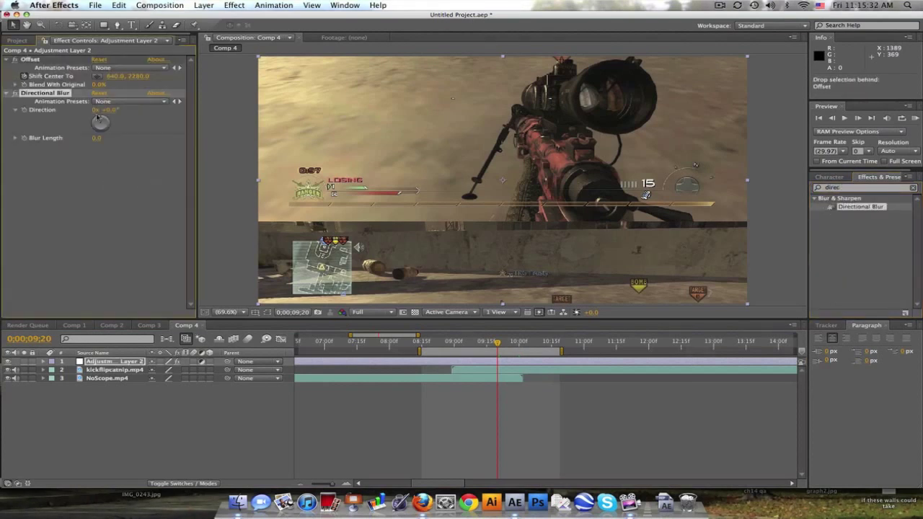
Step: Start keyframing Directional Blur's Blur Length with 0.0 at 0;00;08;29
{"action": "left_click", "coordinate": [446, 344]}
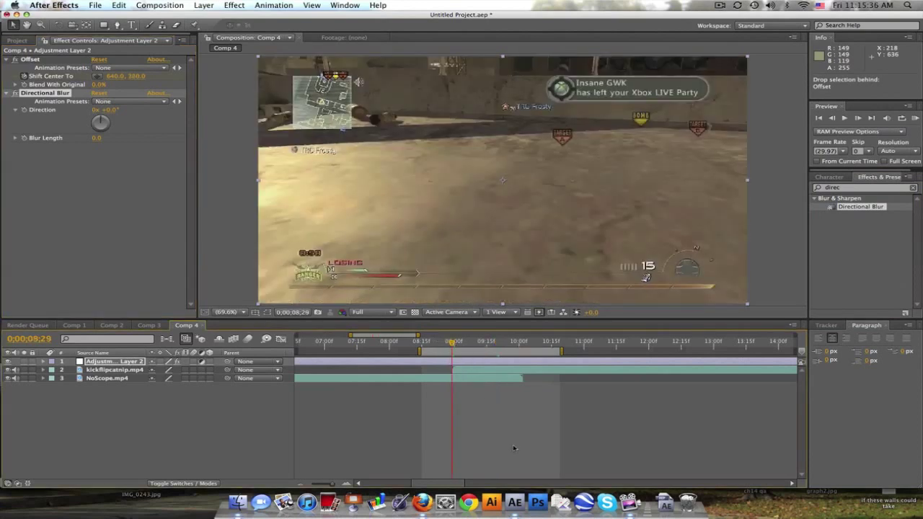
{"action": "left_click", "coordinate": [25, 139]}
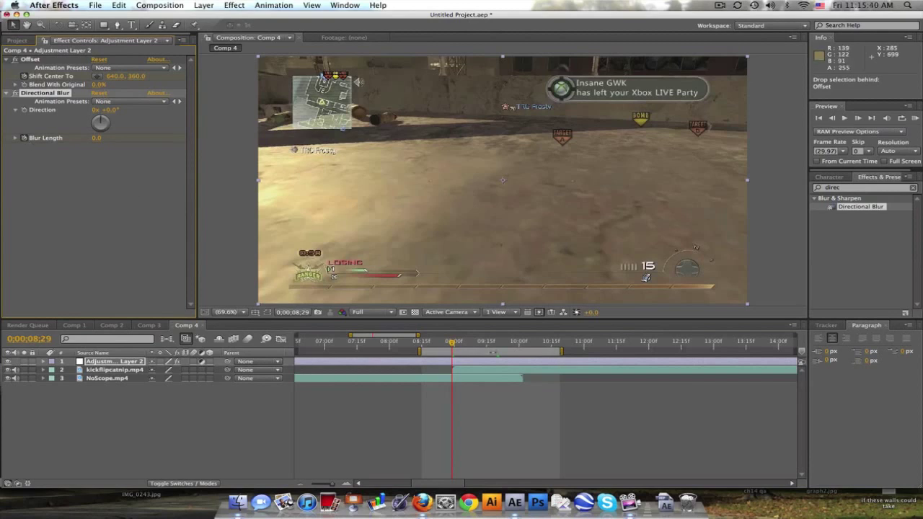
Step: Keyframe the adjustment layer's Directional Blur with Blur Length 50 at 0;00;09;16 and 0 at 0;00;10;01
{"action": "left_click", "coordinate": [488, 346]}
{"action": "left_click", "coordinate": [96, 137]}
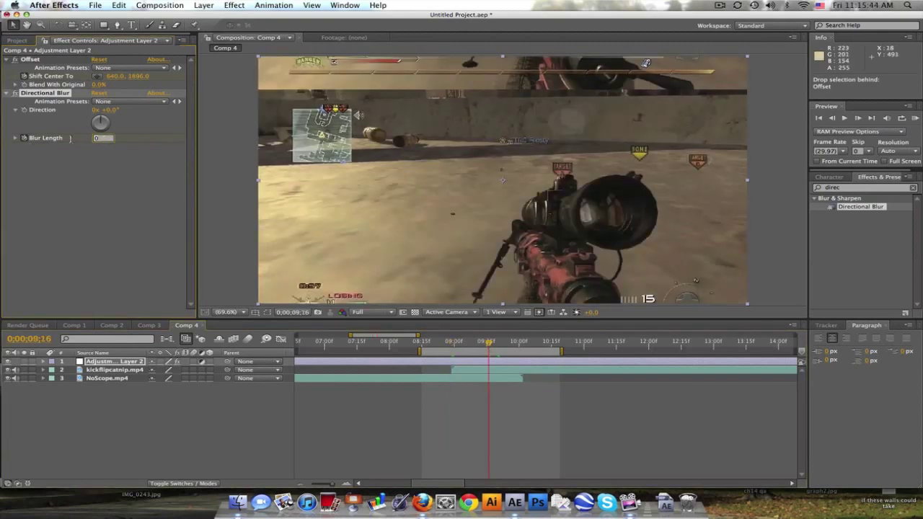
{"action": "type", "text": "50"}
{"action": "key", "text": "Return"}
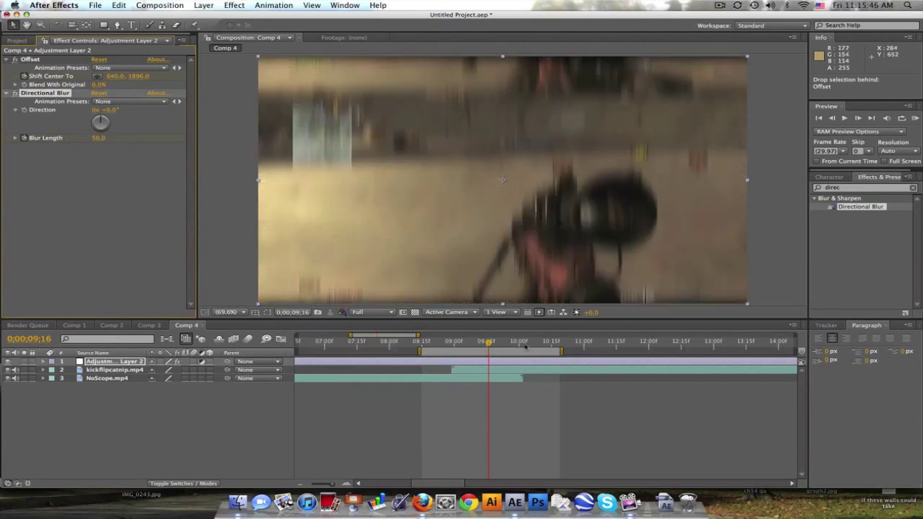
{"action": "left_click", "coordinate": [521, 343]}
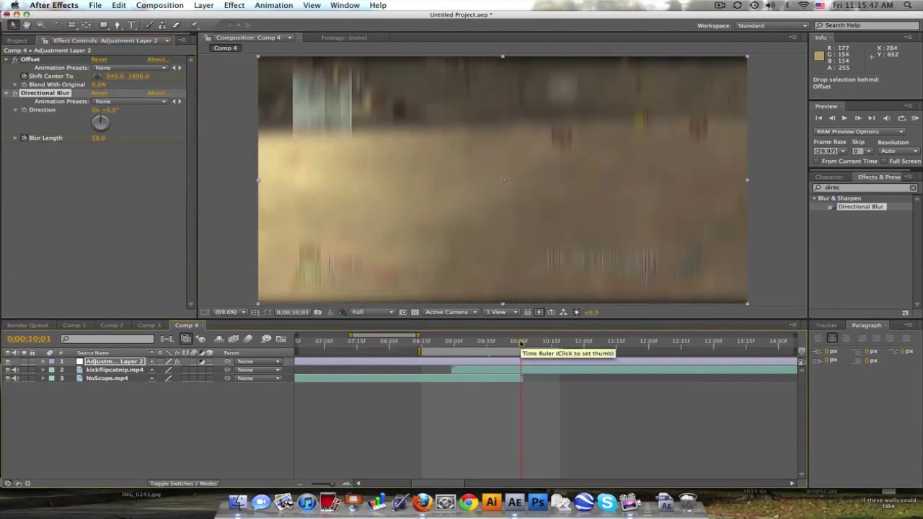
{"action": "left_click", "coordinate": [100, 137]}
{"action": "type", "text": "0"}
{"action": "key", "text": "Return"}
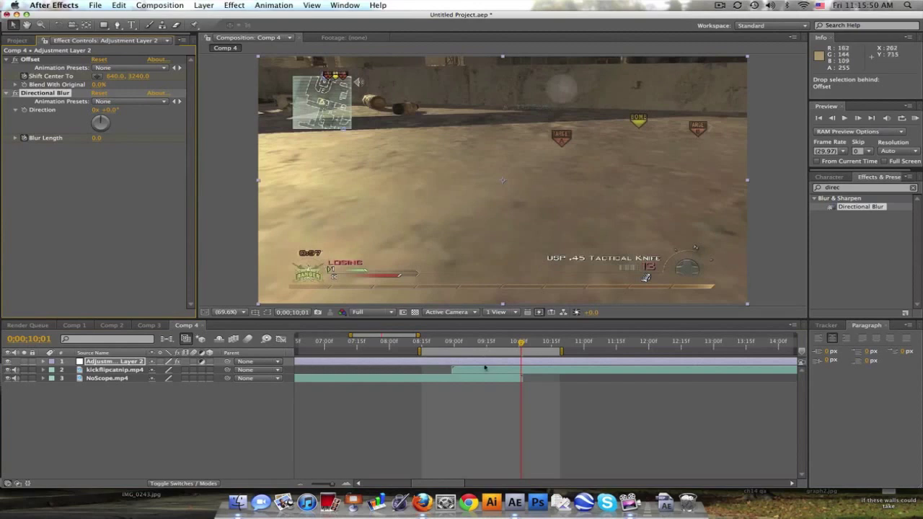
Step: Keyframe the opacity of kickflipcatnip.mp4 from 0% at 0;00;09;11 to 100% at 0;00;09;17, and scrub through the transition
{"action": "left_click_drag", "start_coordinate": [521, 344], "coordinate": [478, 343]}
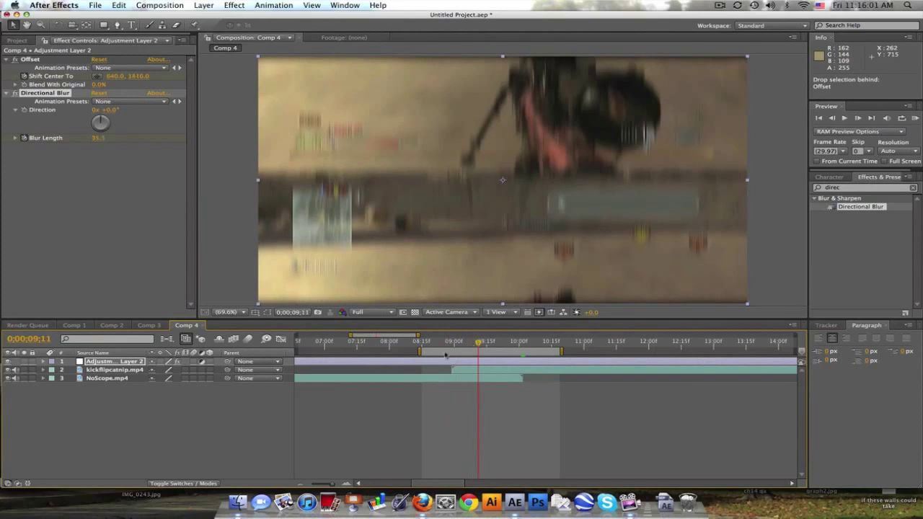
{"action": "left_click", "coordinate": [118, 370]}
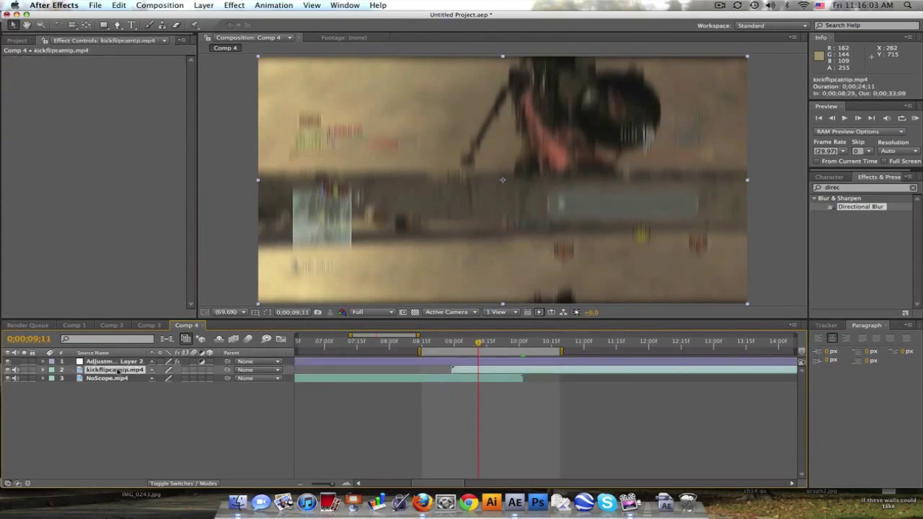
{"action": "key", "text": "t"}
{"action": "left_click", "coordinate": [72, 378]}
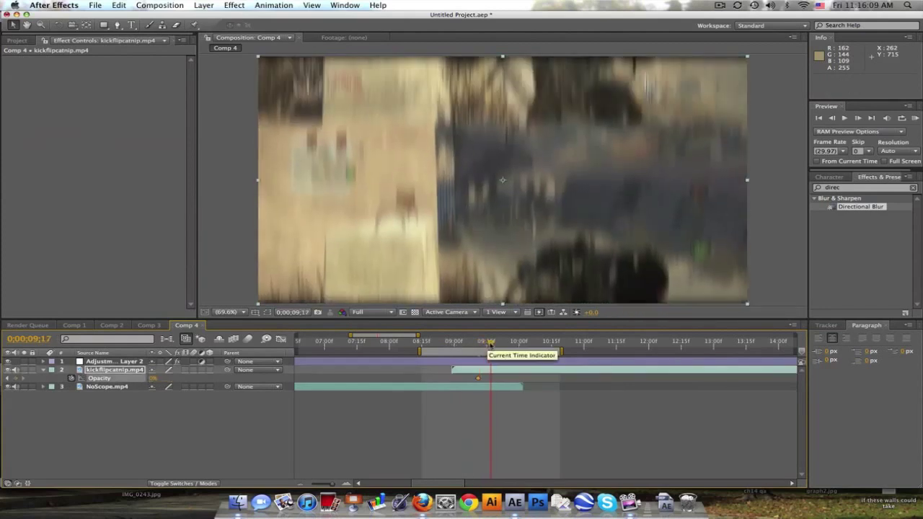
{"action": "left_click", "coordinate": [154, 378]}
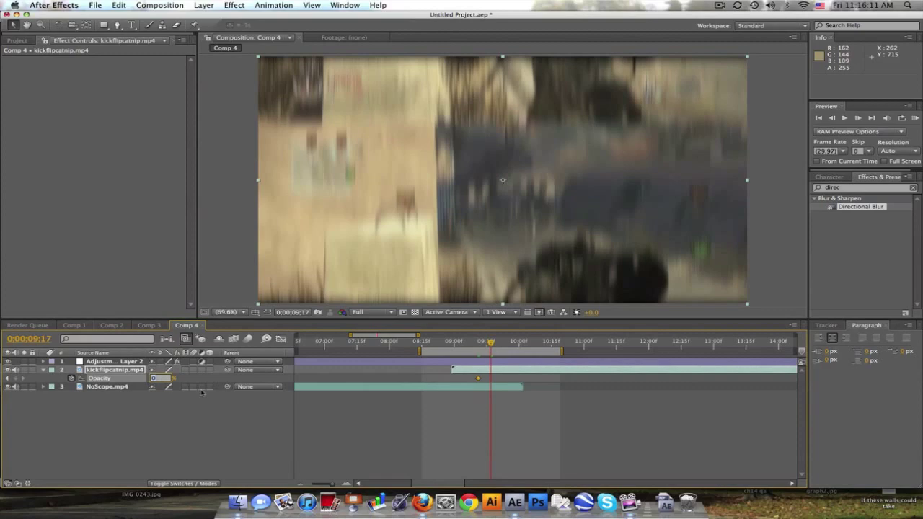
{"action": "type", "text": "100"}
{"action": "key", "text": "Return"}
{"action": "left_click_drag", "start_coordinate": [447, 344], "coordinate": [521, 342]}
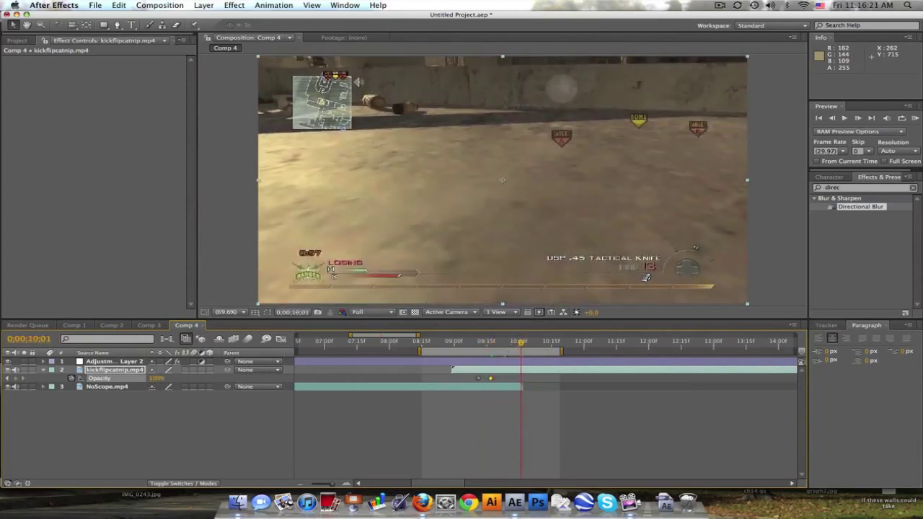
Step: Reveal the keyframes of Adjustment Layer 2 and apply Easy Ease to both Shift Center To keyframes
{"action": "left_click", "coordinate": [113, 361]}
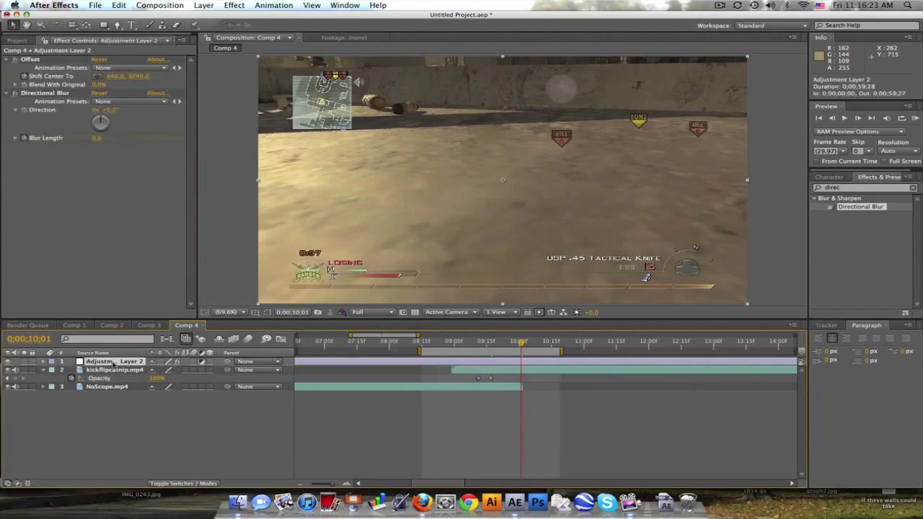
{"action": "key", "text": "u"}
{"action": "left_click", "coordinate": [129, 381]}
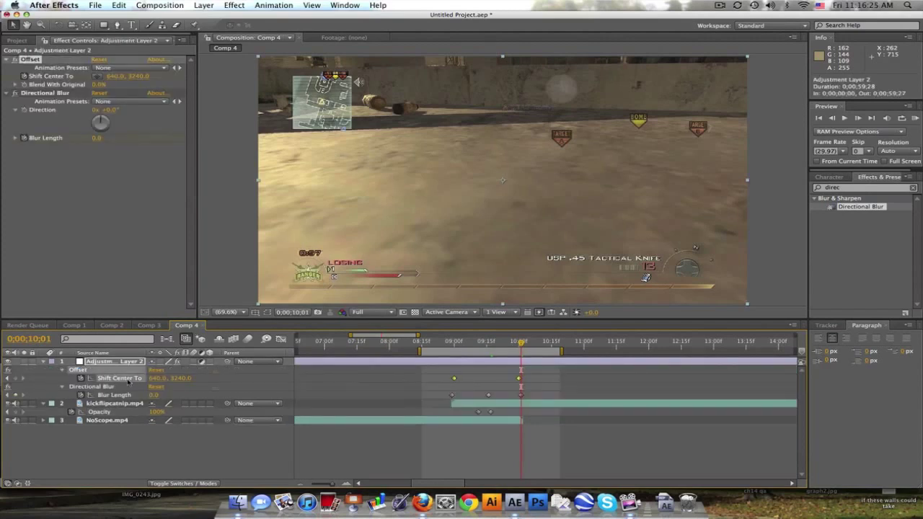
{"action": "right_click", "coordinate": [453, 378]}
{"action": "mouse_move", "coordinate": [538, 478]}
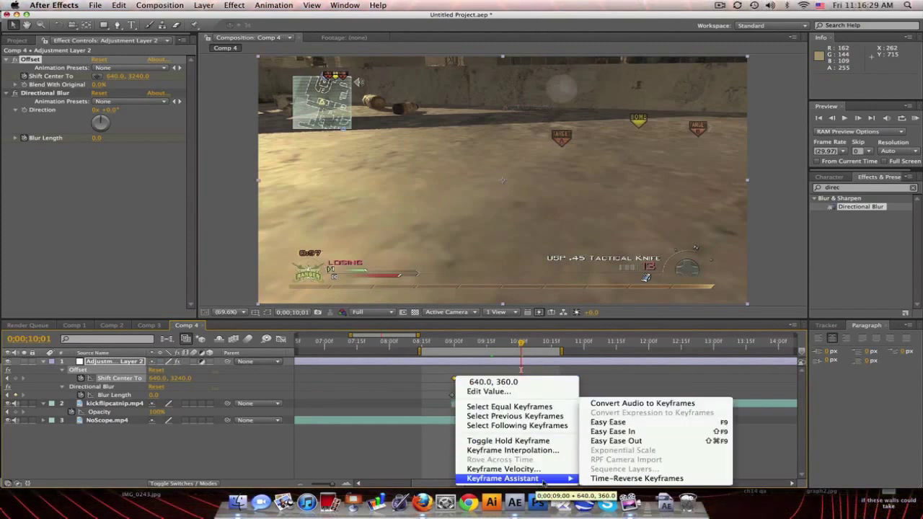
{"action": "left_click", "coordinate": [615, 425]}
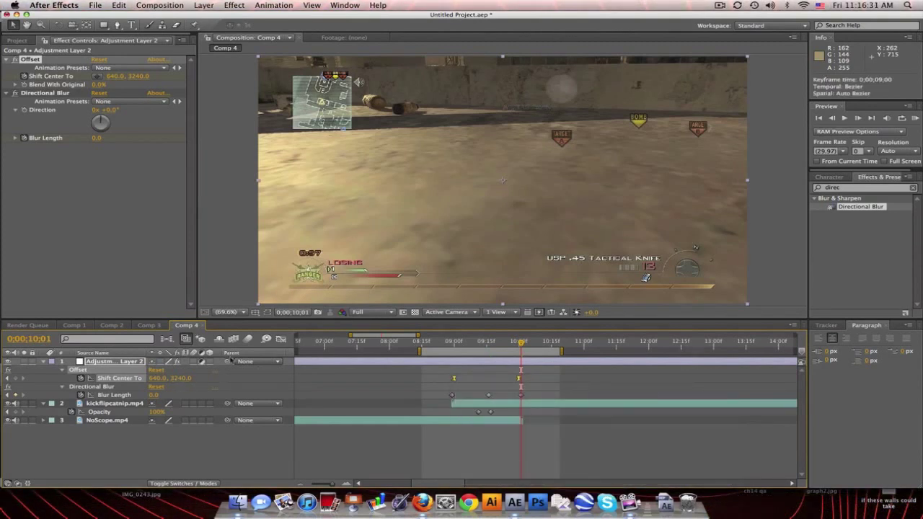
Step: Shape the Shift Center To speed graph into a sharp central peak of about 13050 px/sec by lengthening both keyframes' ease handles
{"action": "left_click", "coordinate": [120, 380]}
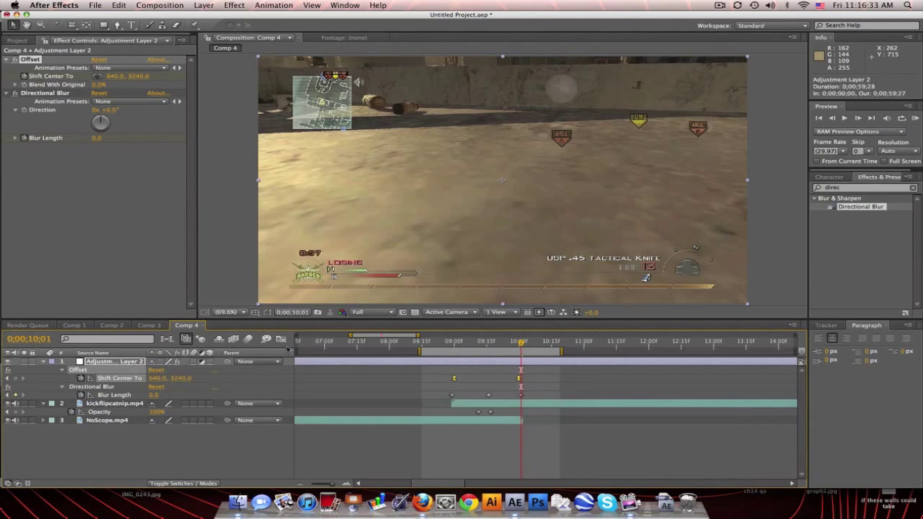
{"action": "left_click", "coordinate": [282, 339]}
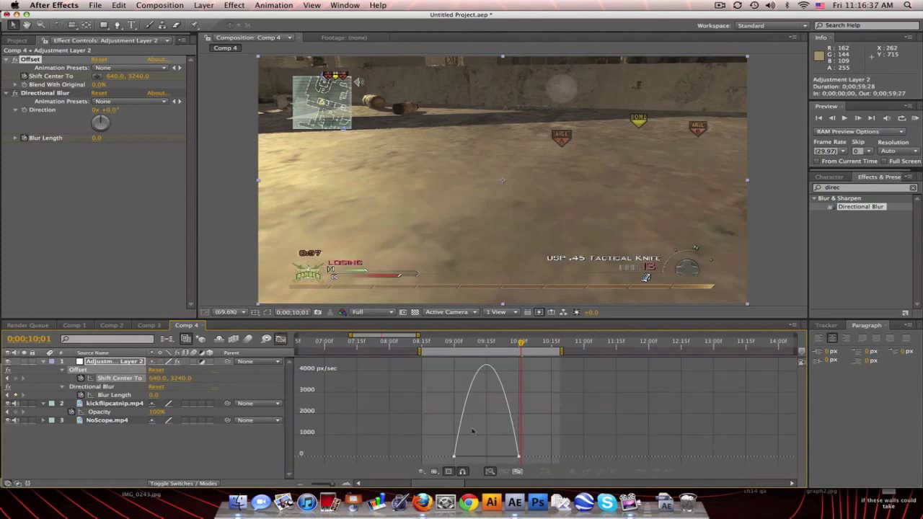
{"action": "left_click", "coordinate": [454, 457]}
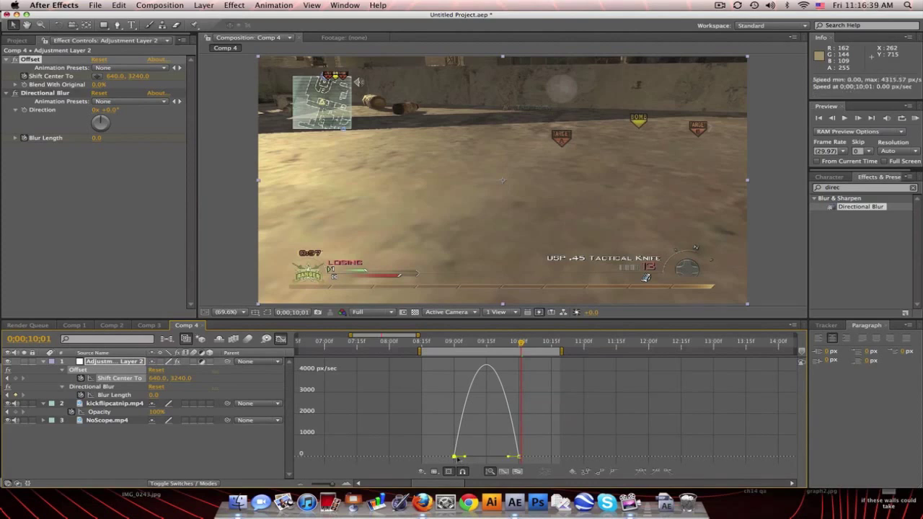
{"action": "left_click_drag", "start_coordinate": [468, 458], "coordinate": [496, 457]}
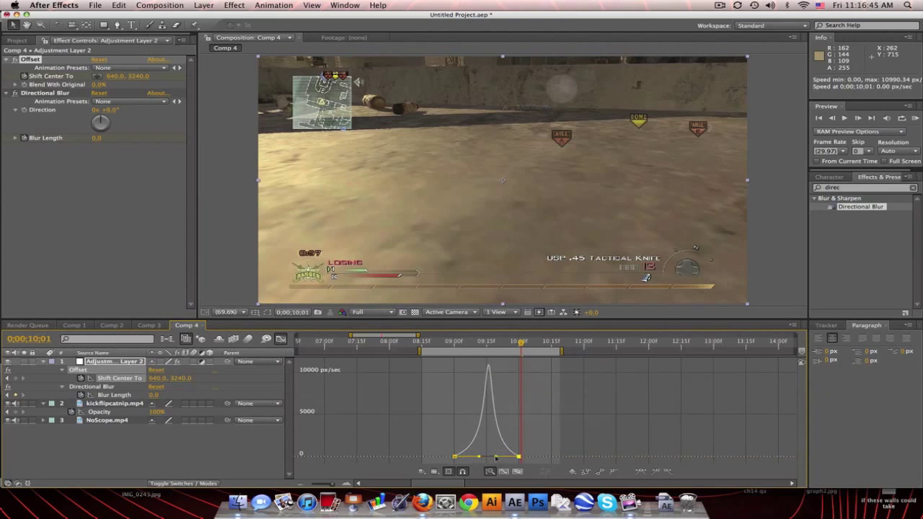
{"action": "left_click_drag", "start_coordinate": [496, 457], "coordinate": [494, 458]}
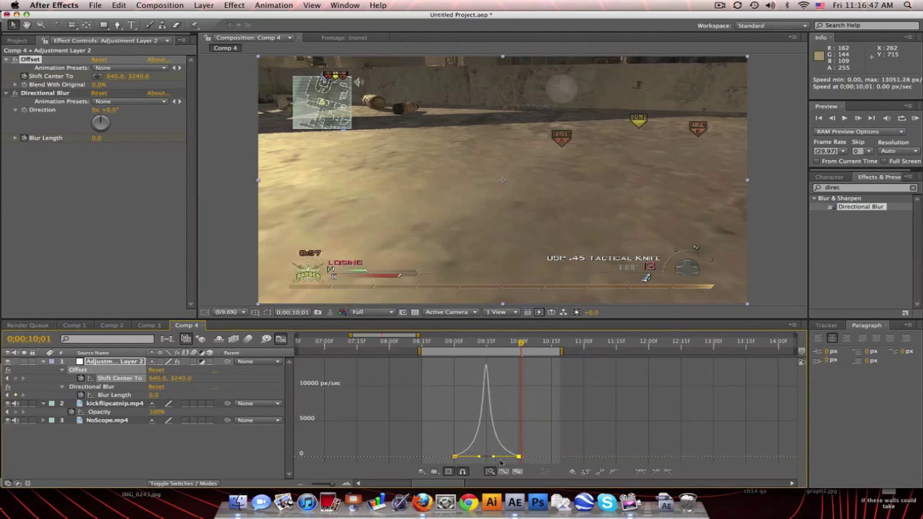
{"action": "left_click", "coordinate": [281, 339]}
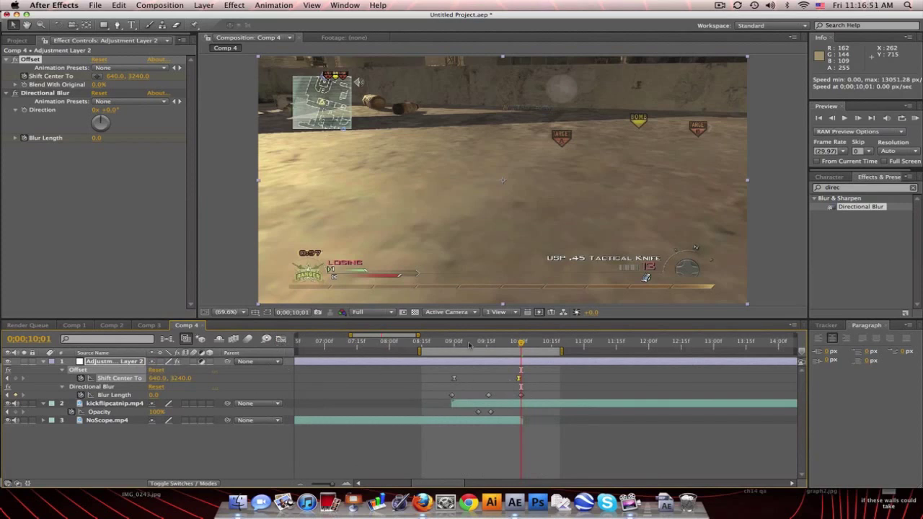
Step: Find the Curves effect and apply it to the adjustment layer below Directional Blur
{"action": "left_click", "coordinate": [821, 187]}
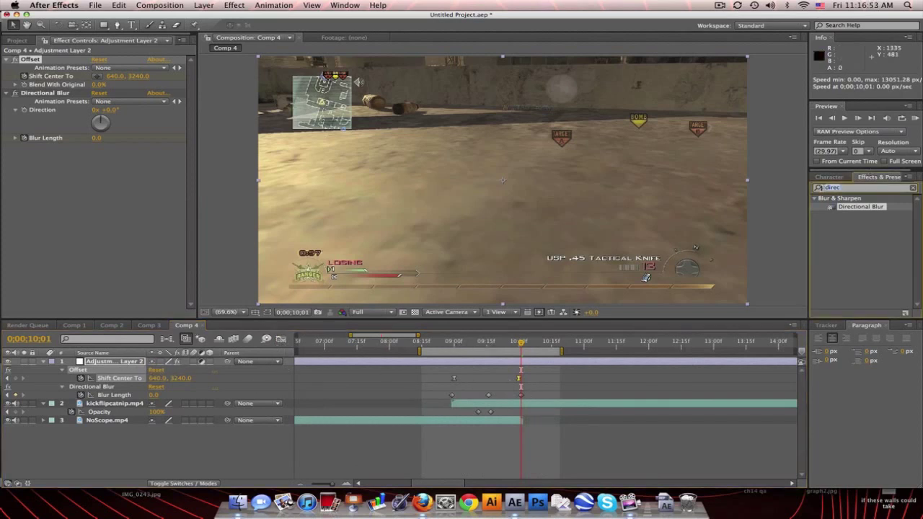
{"action": "type", "text": "durves"}
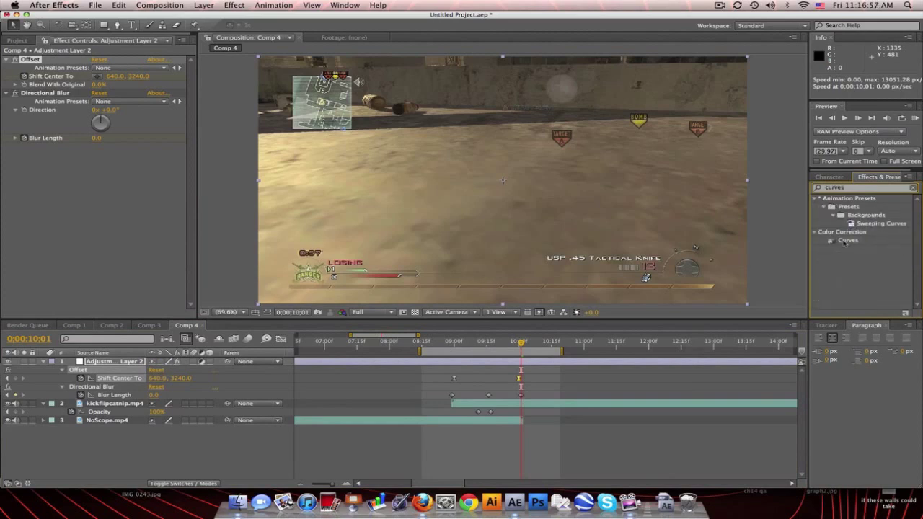
{"action": "left_click_drag", "start_coordinate": [846, 241], "coordinate": [115, 218]}
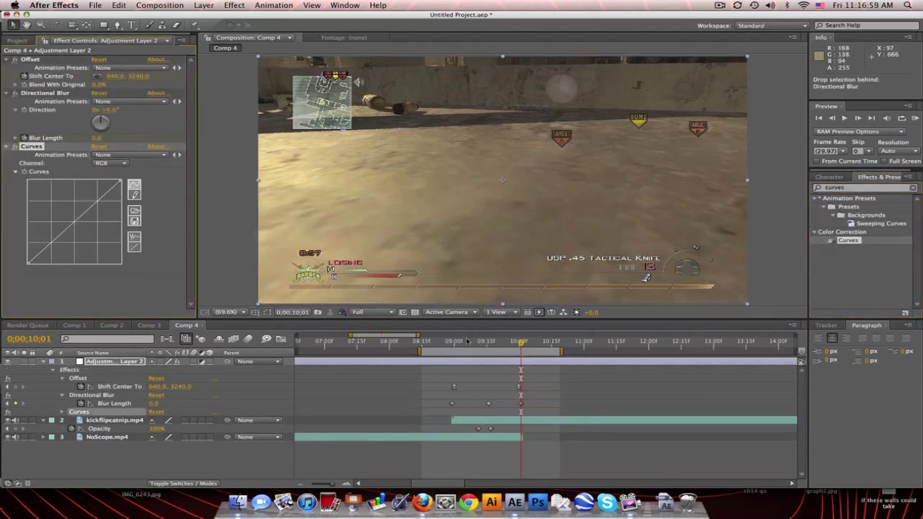
Step: Keyframe the unmodified Curves on the adjustment layer at 0;00;09;00 and 0;00;10;02
{"action": "left_click", "coordinate": [454, 341]}
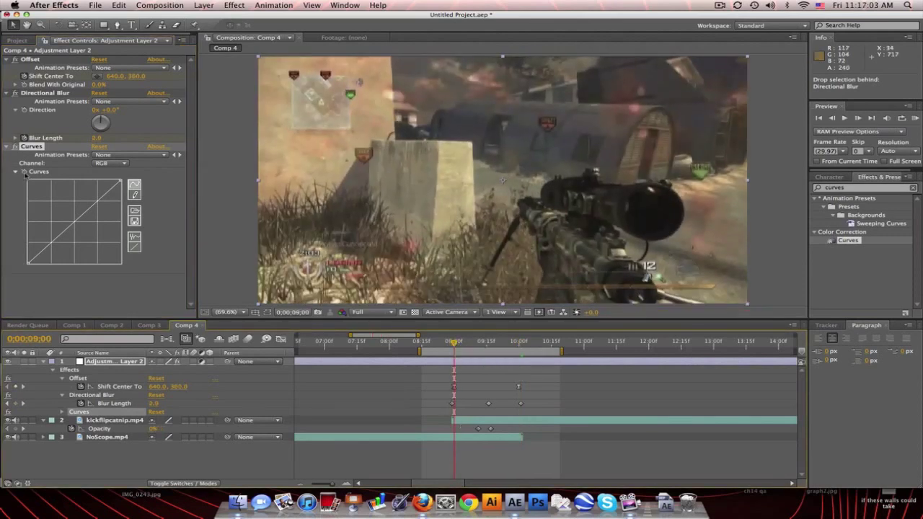
{"action": "left_click", "coordinate": [134, 363]}
{"action": "key", "text": "u"}
{"action": "key", "text": "u"}
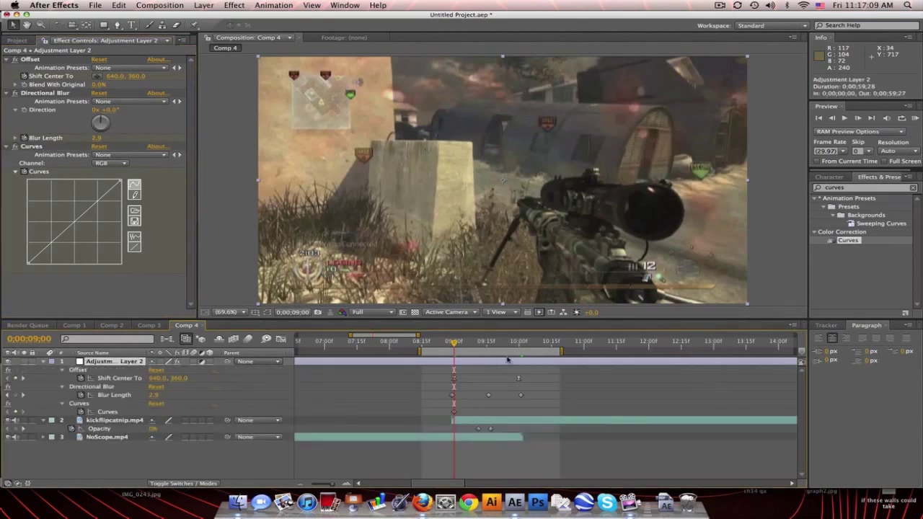
{"action": "left_click", "coordinate": [524, 344]}
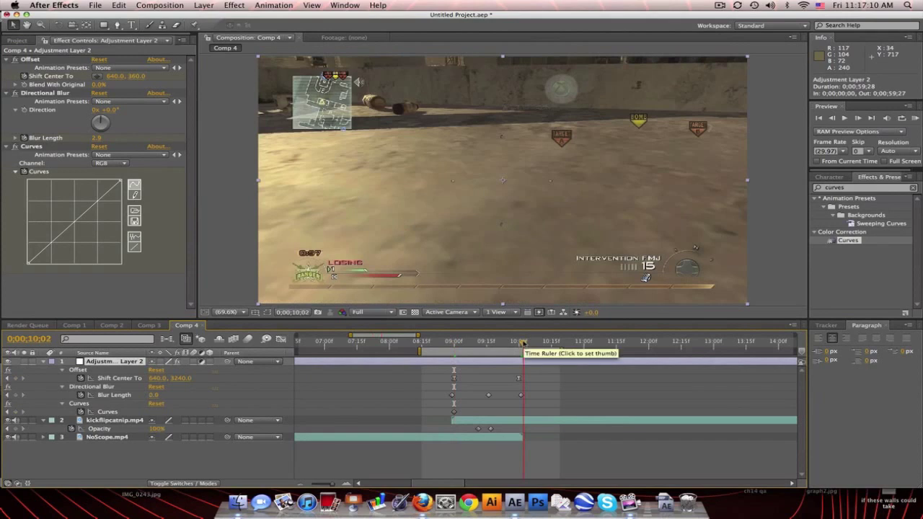
{"action": "left_click", "coordinate": [16, 413]}
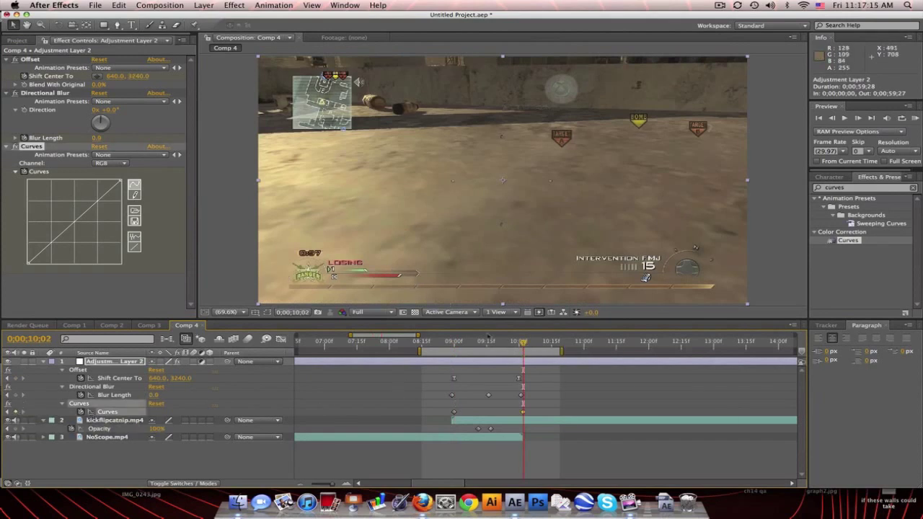
Step: At 0;00;09;16, remove the extra curve points and bend the RGB curve upward to brighten the middle of the transition
{"action": "left_click", "coordinate": [489, 343]}
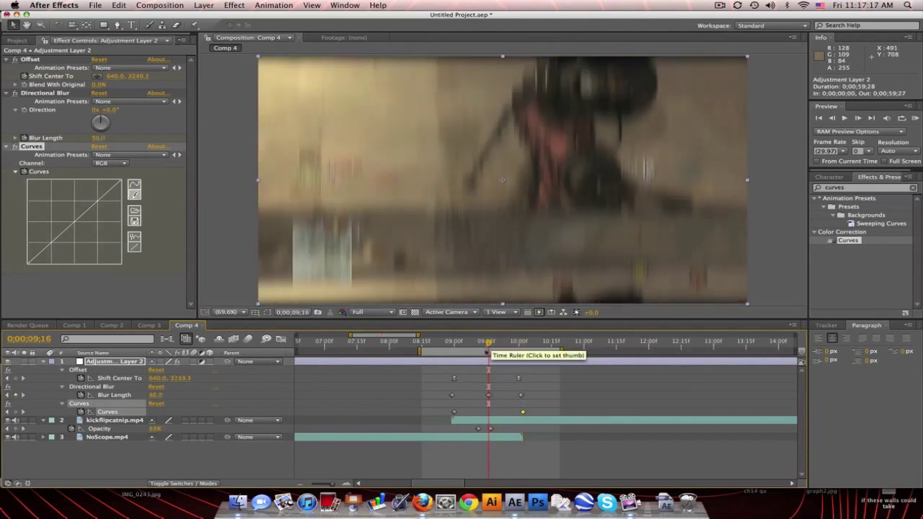
{"action": "left_click", "coordinate": [134, 186]}
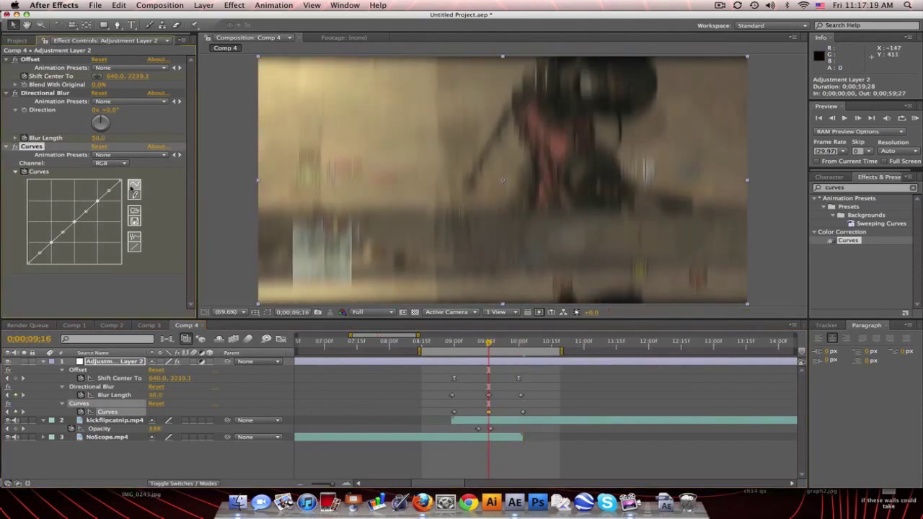
{"action": "left_click_drag", "start_coordinate": [74, 221], "coordinate": [48, 238]}
{"action": "key", "text": "super+z"}
{"action": "key", "text": "super+z"}
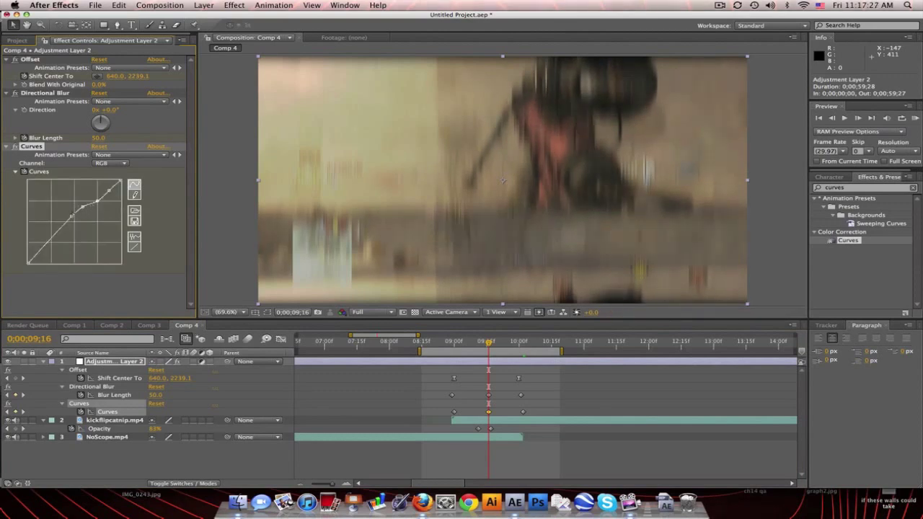
{"action": "left_click_drag", "start_coordinate": [71, 216], "coordinate": [144, 300]}
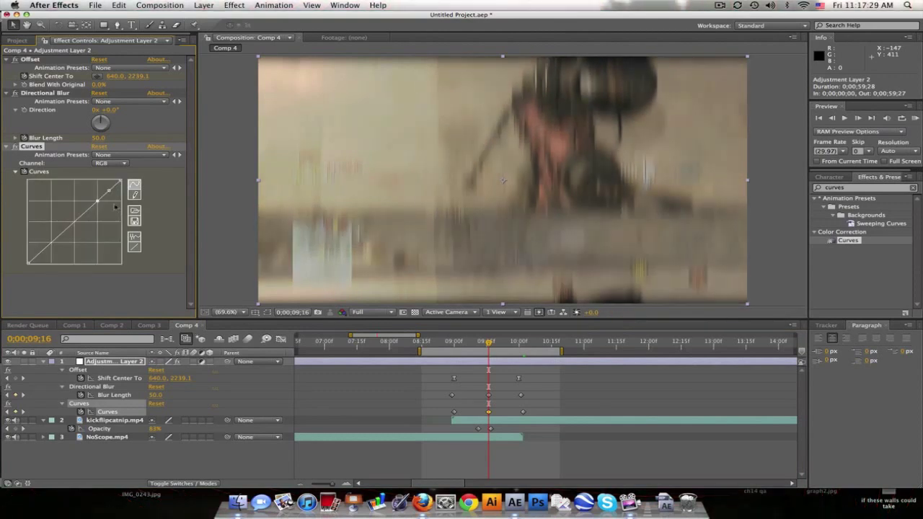
{"action": "left_click_drag", "start_coordinate": [97, 201], "coordinate": [155, 279]}
{"action": "left_click_drag", "start_coordinate": [109, 191], "coordinate": [50, 234]}
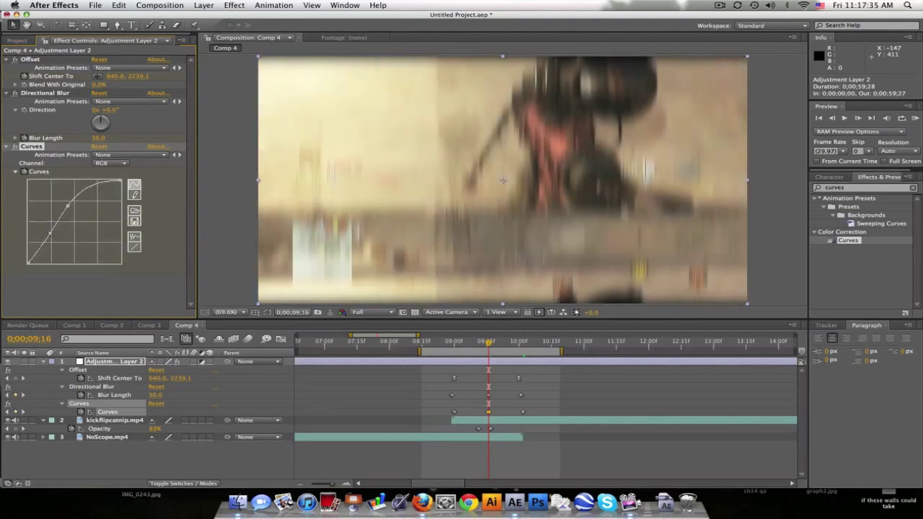
Step: Switch Curves to the Blue channel, clear its extra points and raise its middle for a purple tint at 0;00;09;16
{"action": "left_click", "coordinate": [113, 165]}
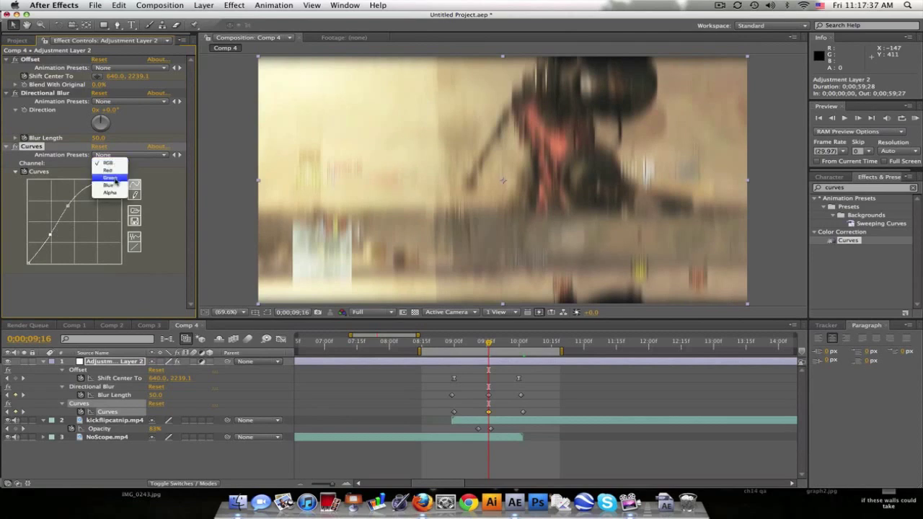
{"action": "left_click", "coordinate": [108, 190]}
{"action": "left_click_drag", "start_coordinate": [61, 273], "coordinate": [49, 277]}
{"action": "left_click_drag", "start_coordinate": [63, 233], "coordinate": [142, 329]}
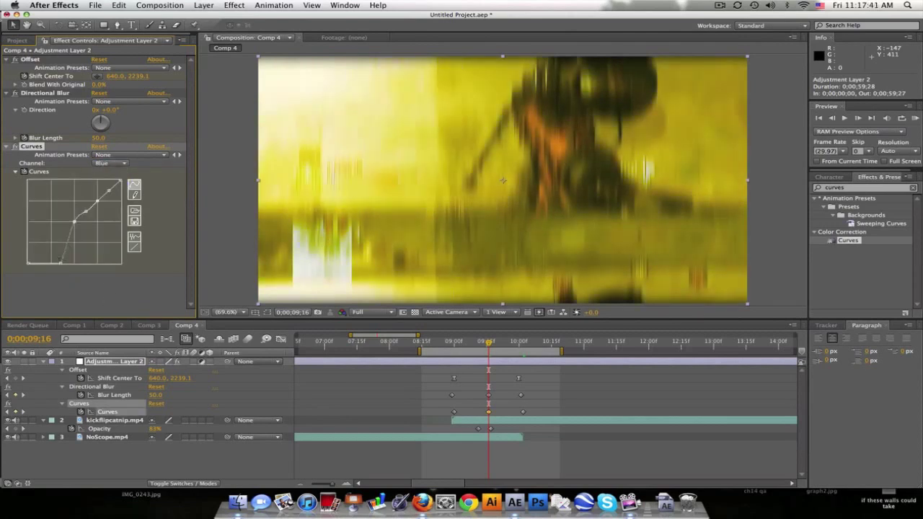
{"action": "left_click_drag", "start_coordinate": [61, 263], "coordinate": [71, 292]}
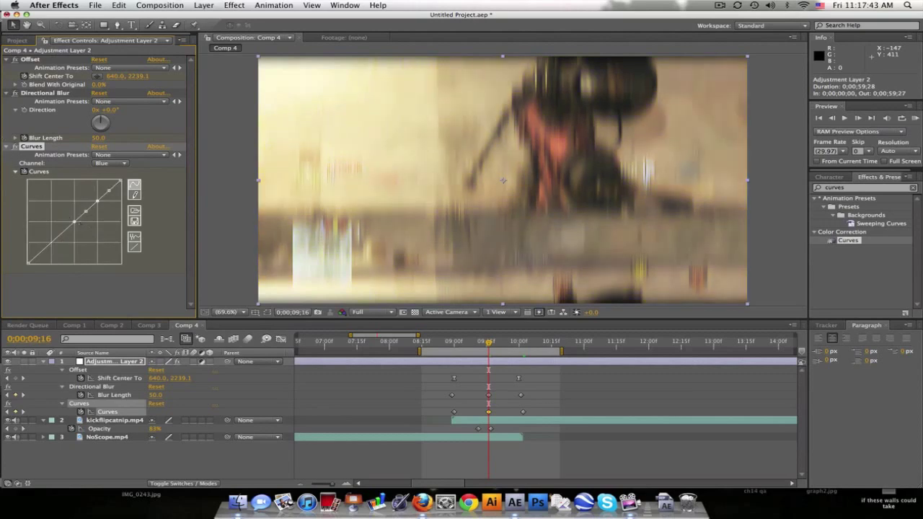
{"action": "left_click_drag", "start_coordinate": [76, 222], "coordinate": [132, 254]}
{"action": "left_click_drag", "start_coordinate": [72, 225], "coordinate": [70, 211]}
Step: Lower the composition view resolution to Half, then RAM preview and scrub through the finished roll transition
{"action": "left_click", "coordinate": [917, 119]}
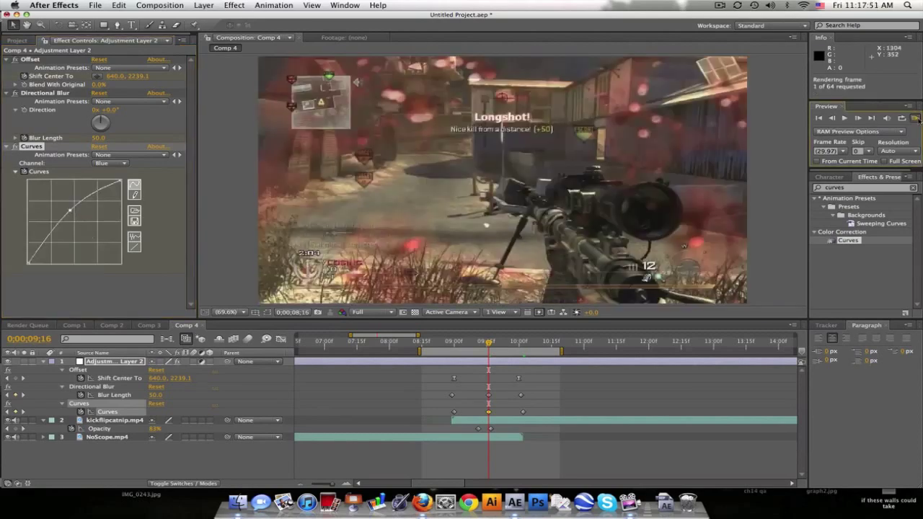
{"action": "left_click", "coordinate": [916, 117]}
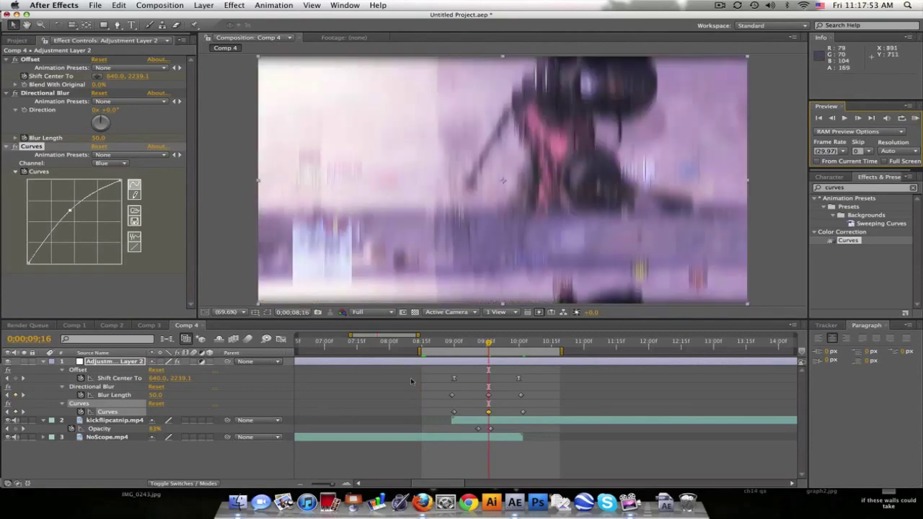
{"action": "left_click", "coordinate": [376, 312]}
{"action": "left_click", "coordinate": [382, 347]}
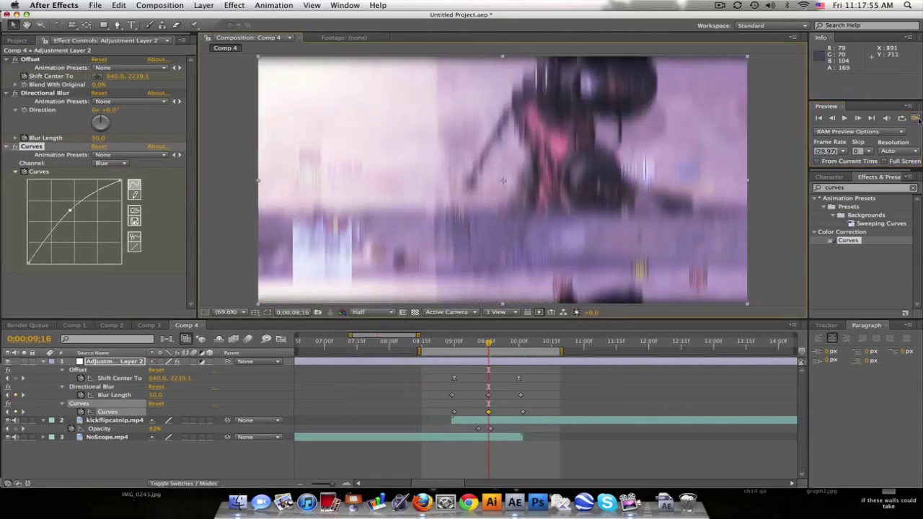
{"action": "left_click", "coordinate": [916, 118]}
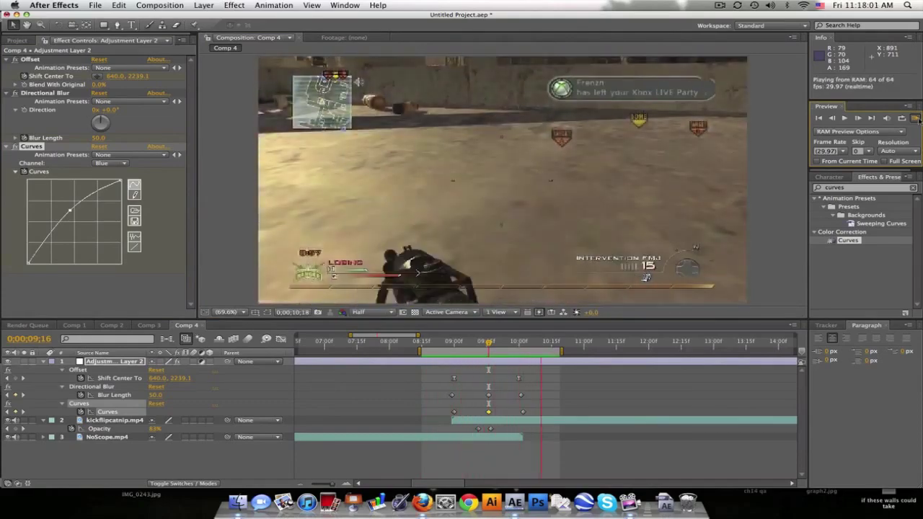
{"action": "left_click", "coordinate": [914, 117]}
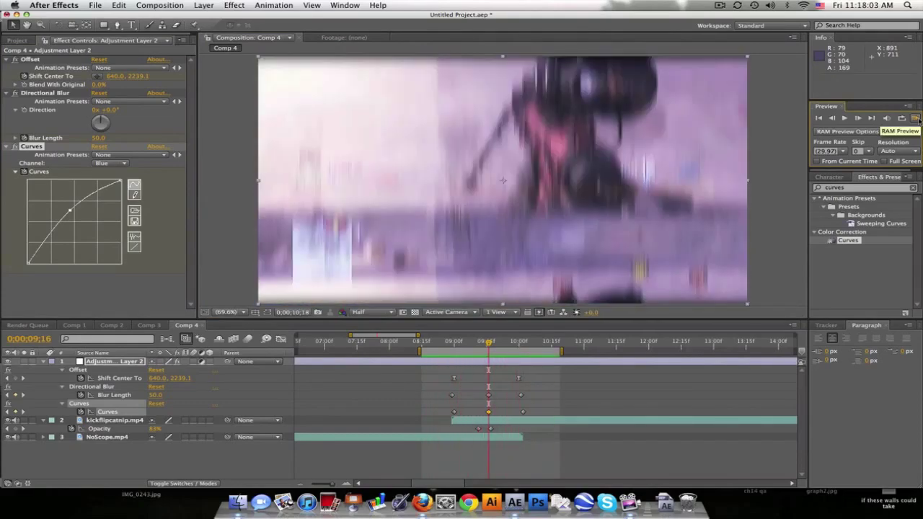
{"action": "left_click", "coordinate": [447, 342]}
{"action": "left_click_drag", "start_coordinate": [447, 342], "coordinate": [530, 341]}
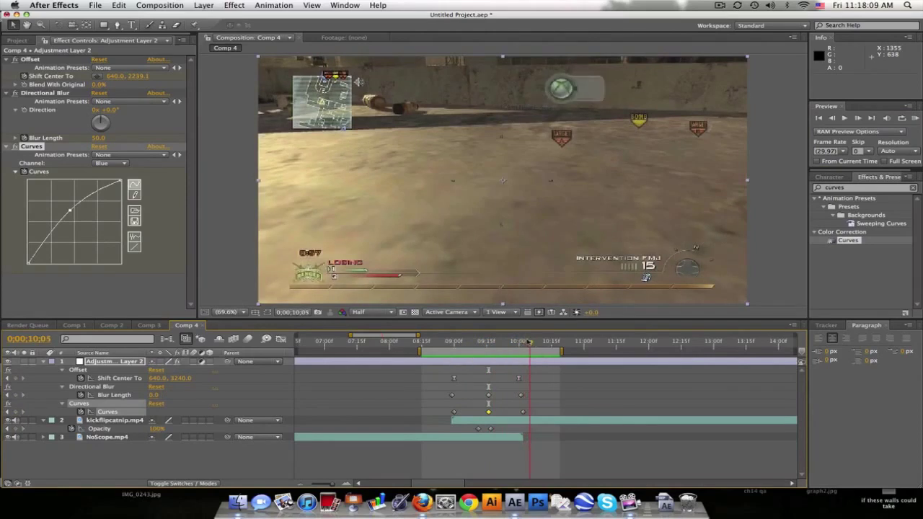